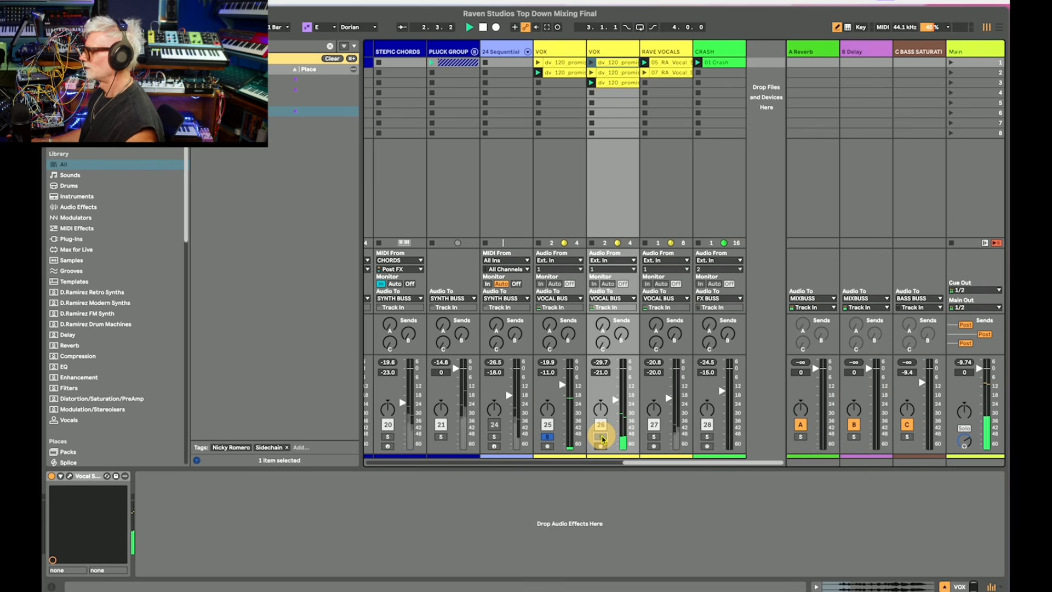
Audition the second VOX track and the RAVE VOCALS track in solo, then return RAVE VOCALS to the full mix.
click(601, 436)
click(655, 436)
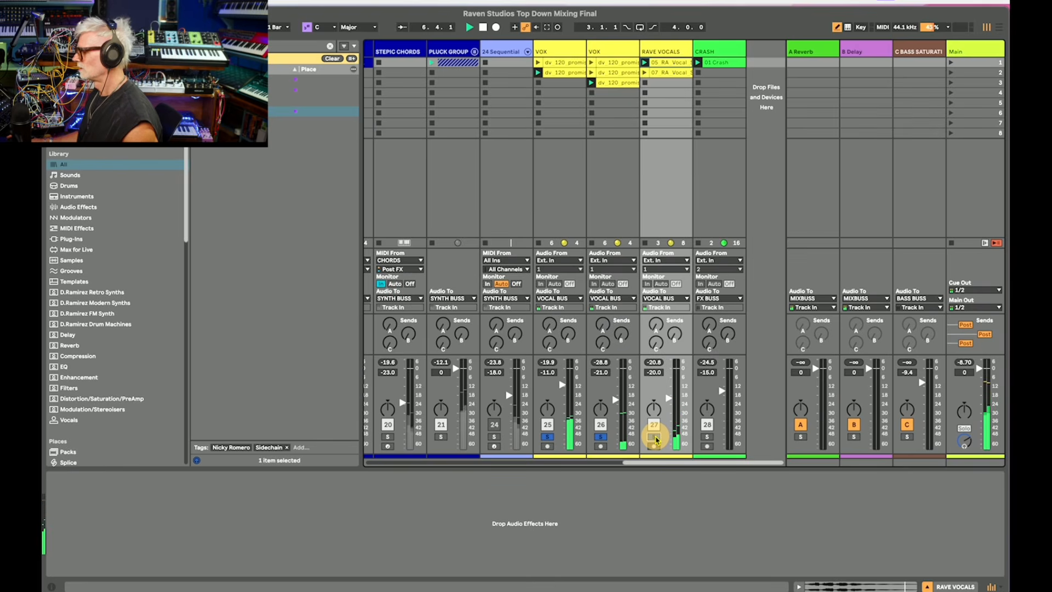
click(655, 437)
Restart playback of the full mix and set the CRASH track's volume to -14.6 dB.
key(space)
key(space)
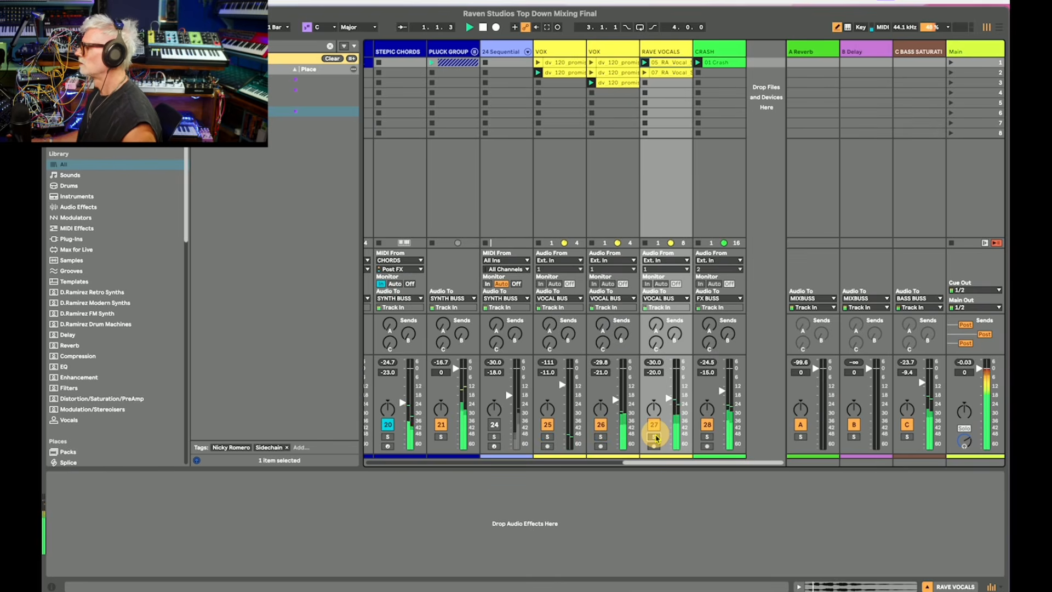
drag(722, 392, 727, 397)
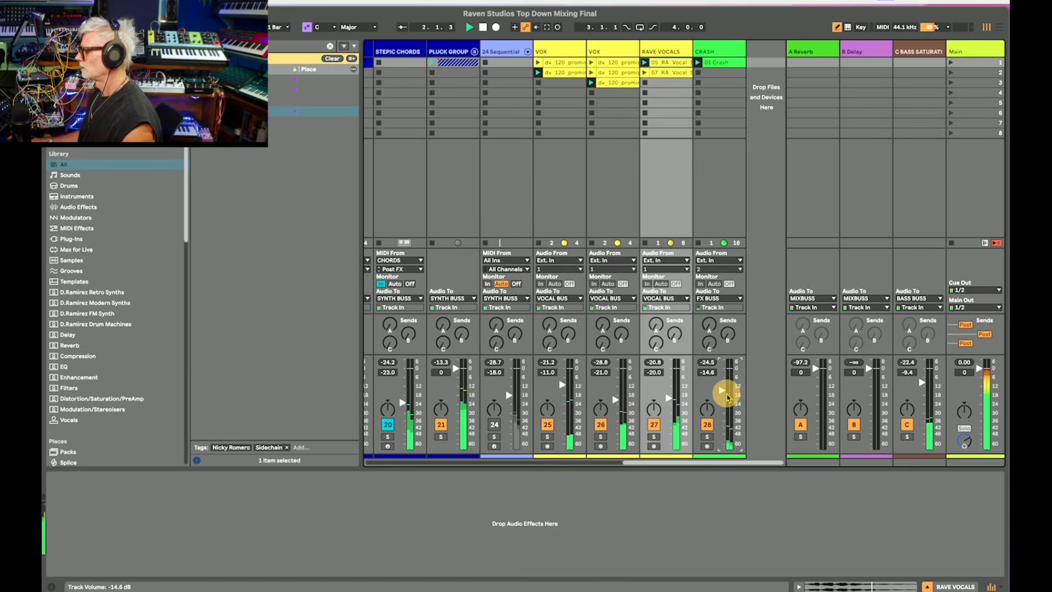
Select the VOCAL BUS track and solo it to hear all the vocals together.
scroll(524, 418, left, 15)
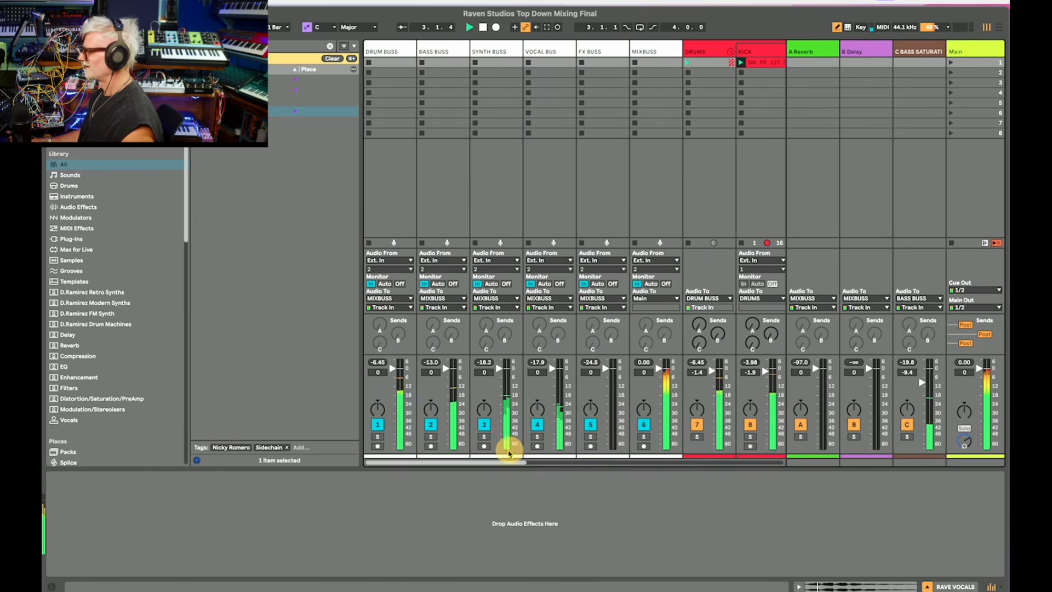
click(554, 53)
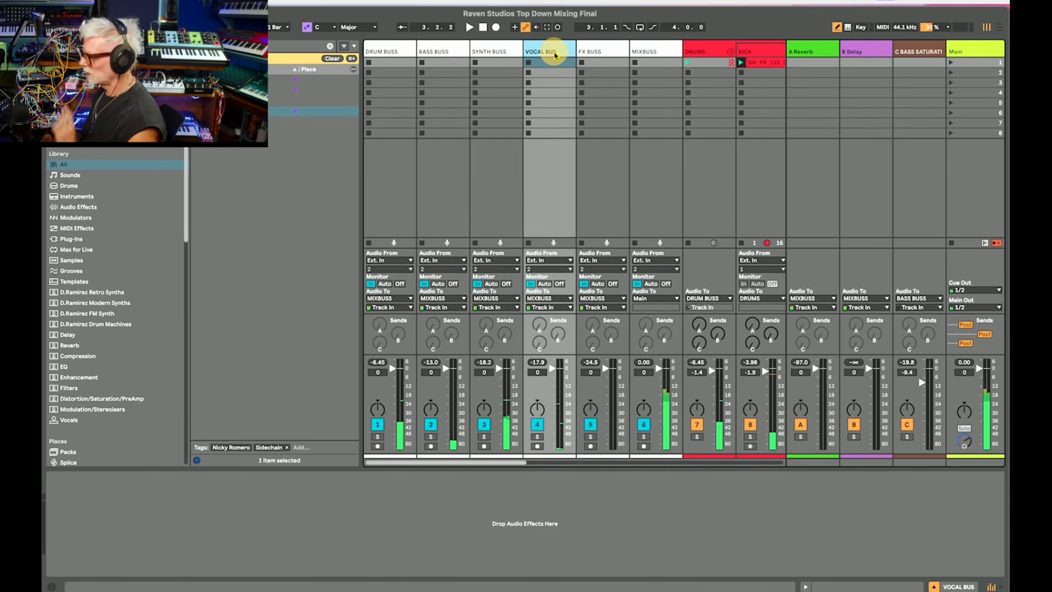
click(538, 437)
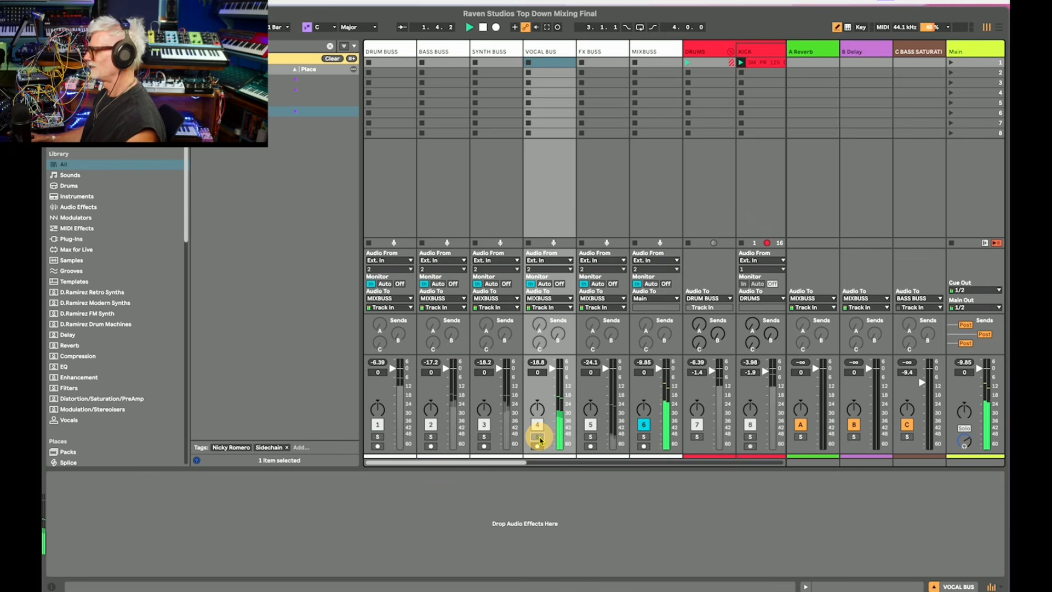
Clear the browser search, load EQ Eight from the EQ devices onto the VOCAL BUS, and expand its frequency display.
click(330, 47)
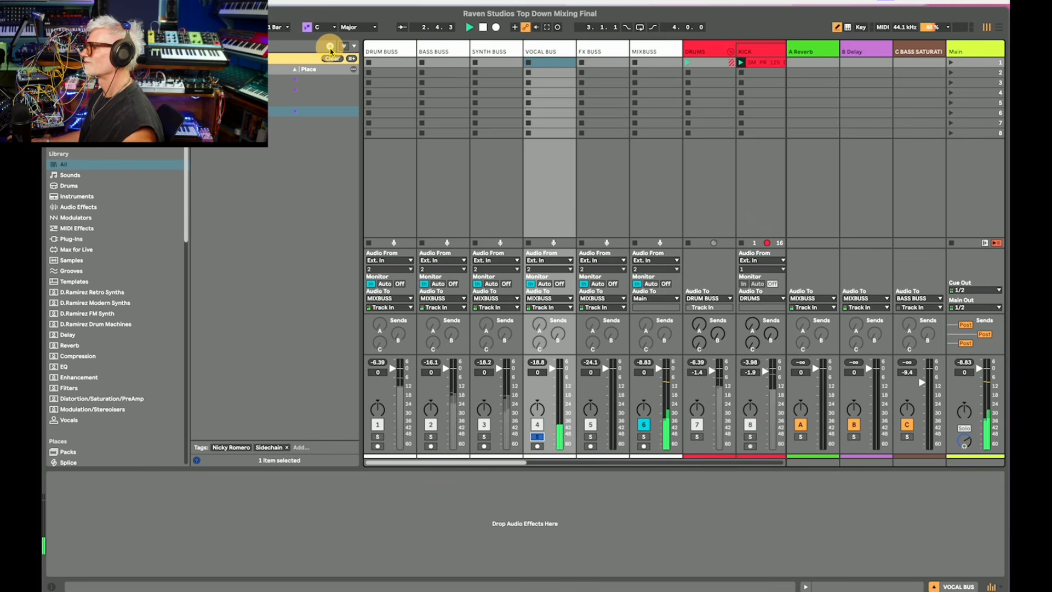
key(space)
click(330, 47)
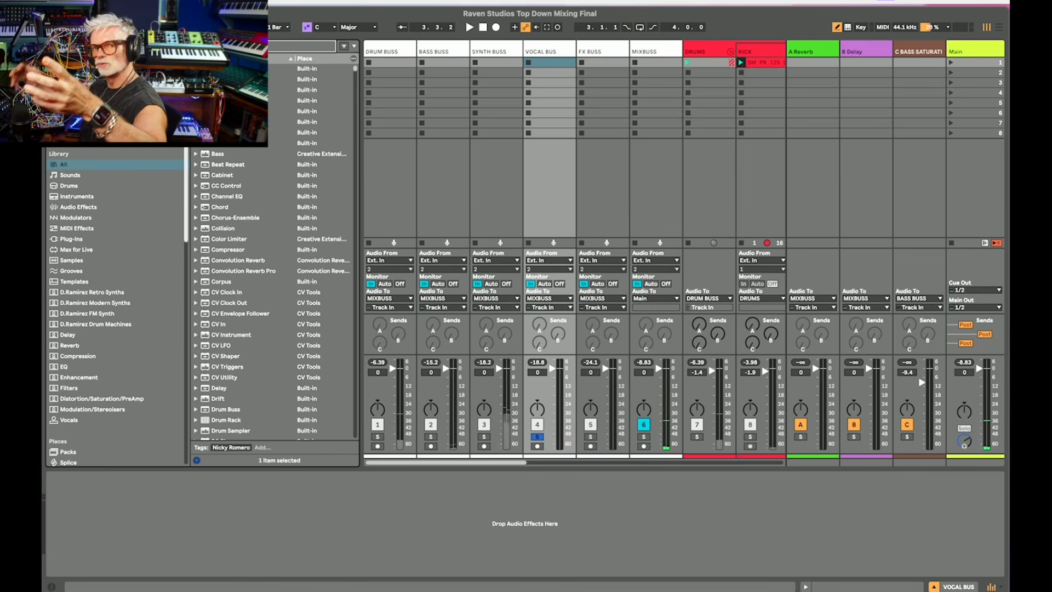
click(70, 79)
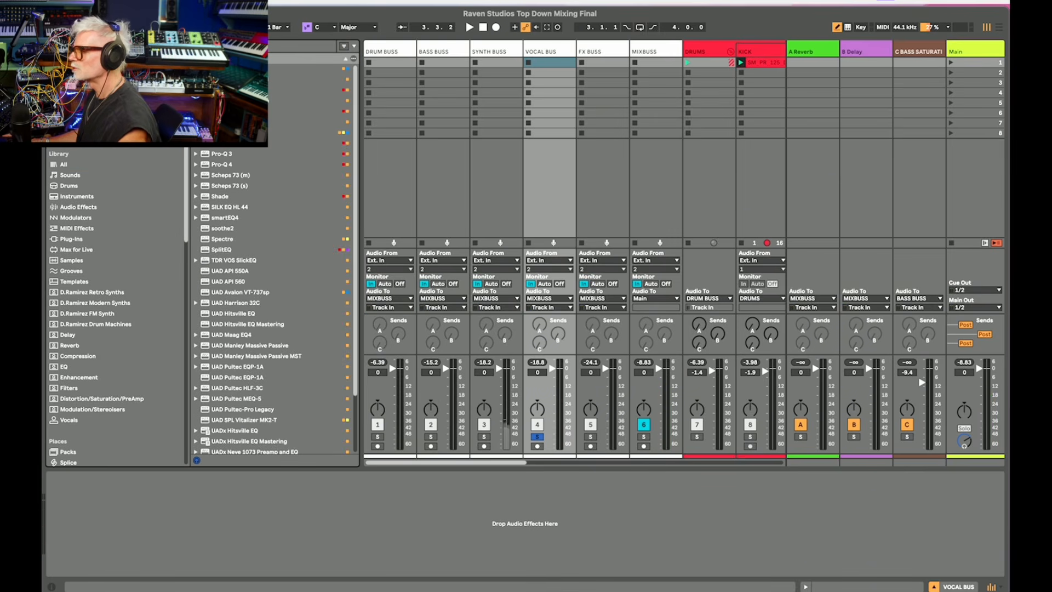
double_click(224, 69)
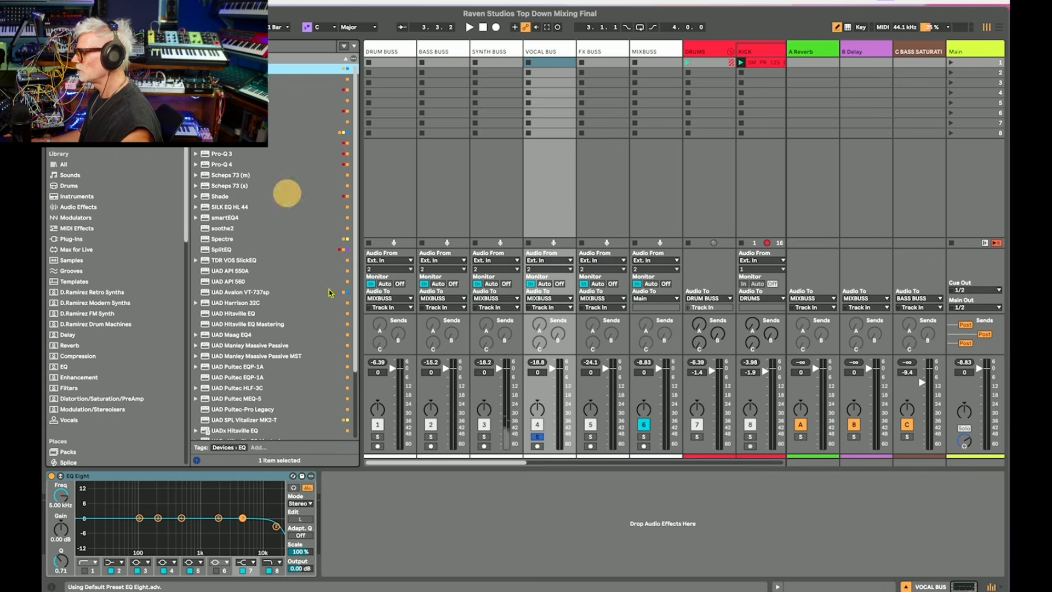
double_click(210, 495)
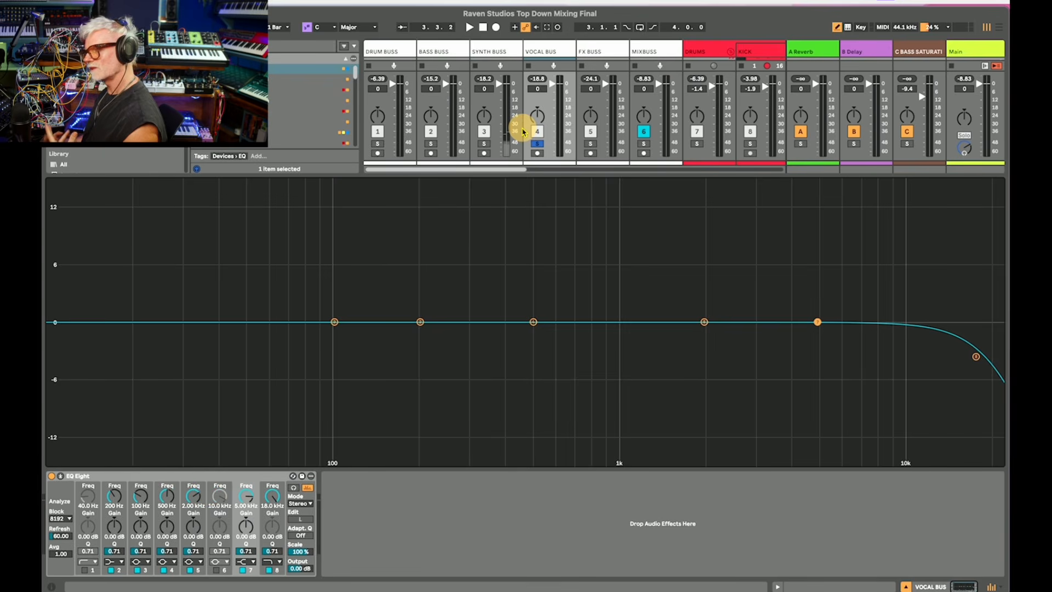
Unsolo the VOCAL BUS and cut EQ Eight band 4 to about -3.44 dB at 403 Hz with a Q of 1.27 during playback.
click(538, 144)
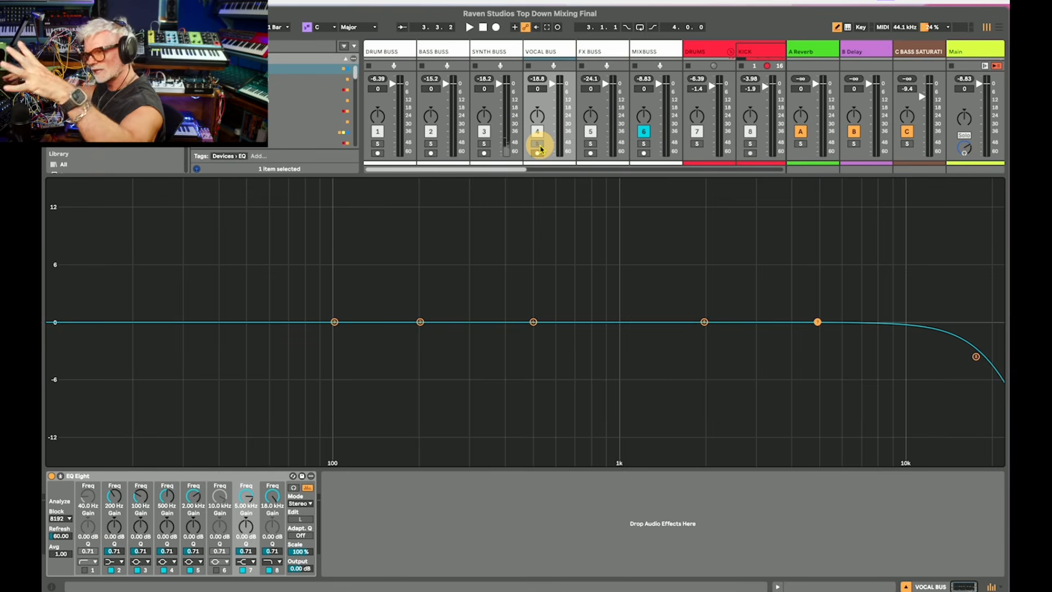
key(space)
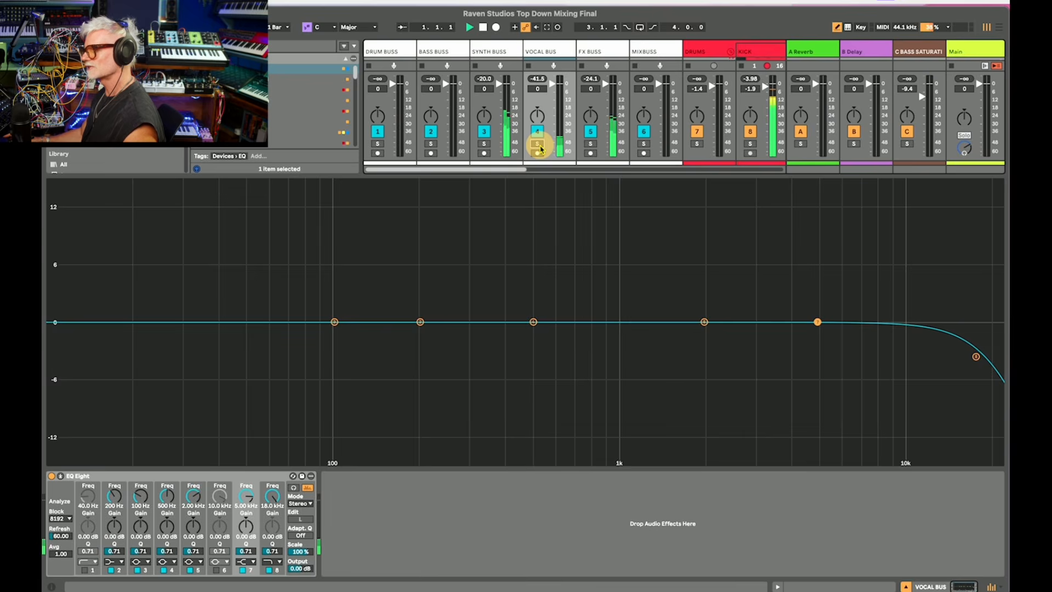
drag(535, 310, 506, 355)
key(space)
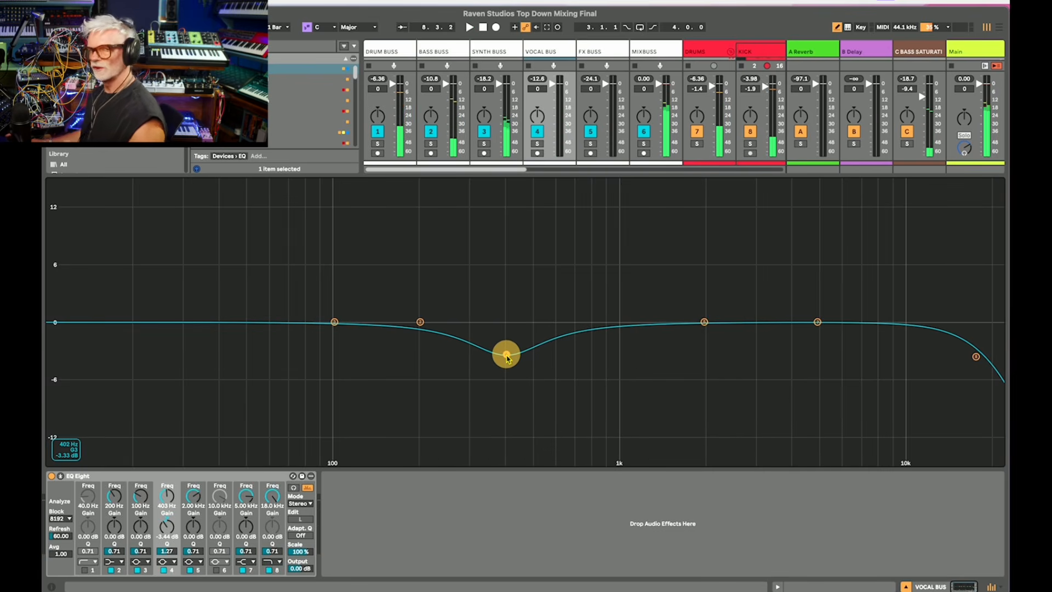
Switch EQ Eight to M/S mode editing the Mid channel, and reshape band 4 to 342 Hz, -3.38 dB, Q 2.03.
click(304, 520)
click(300, 502)
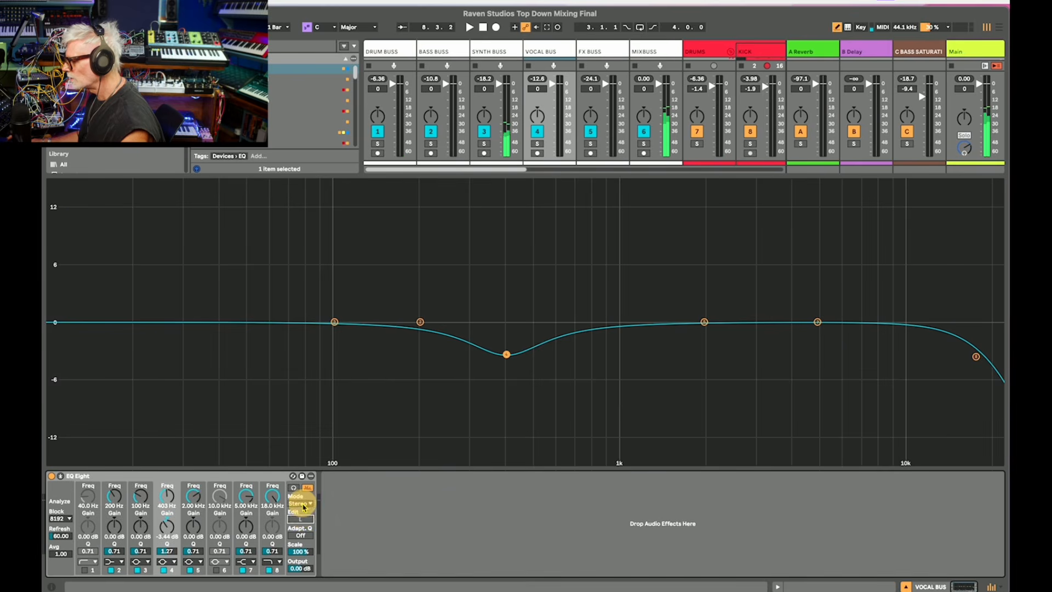
click(296, 530)
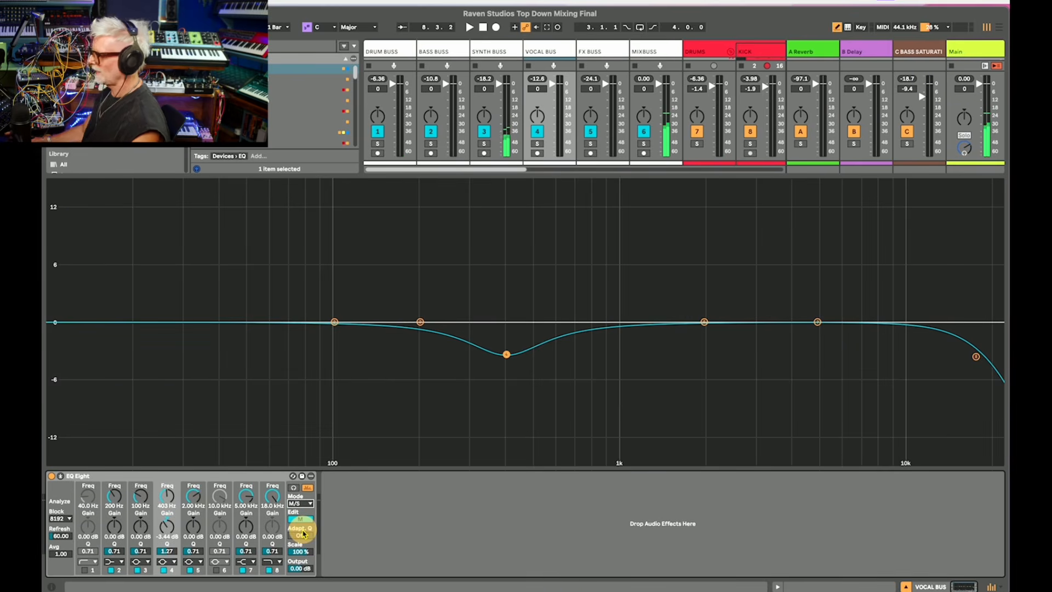
click(302, 534)
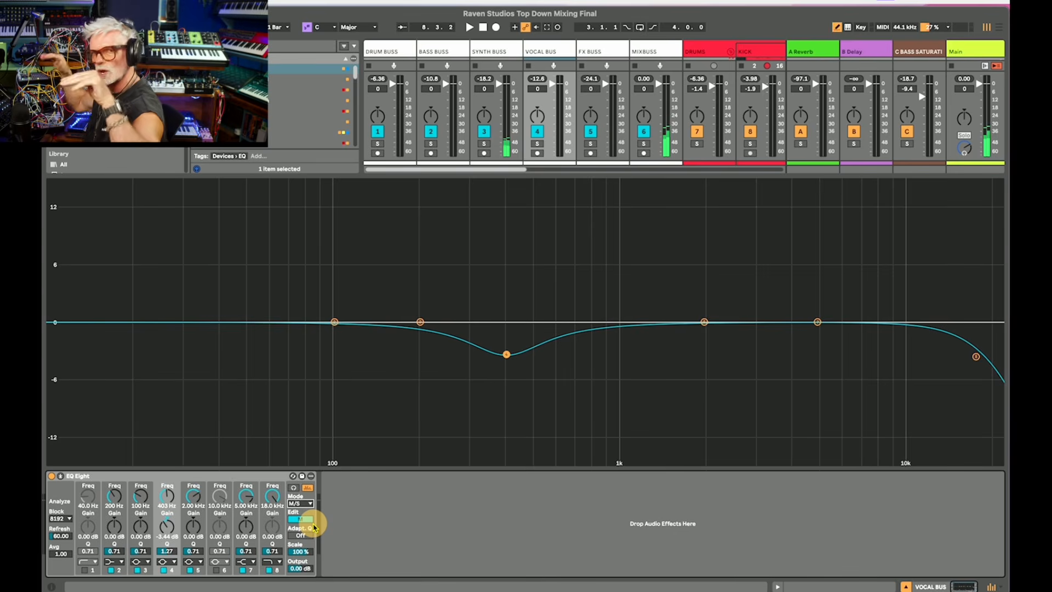
key(space)
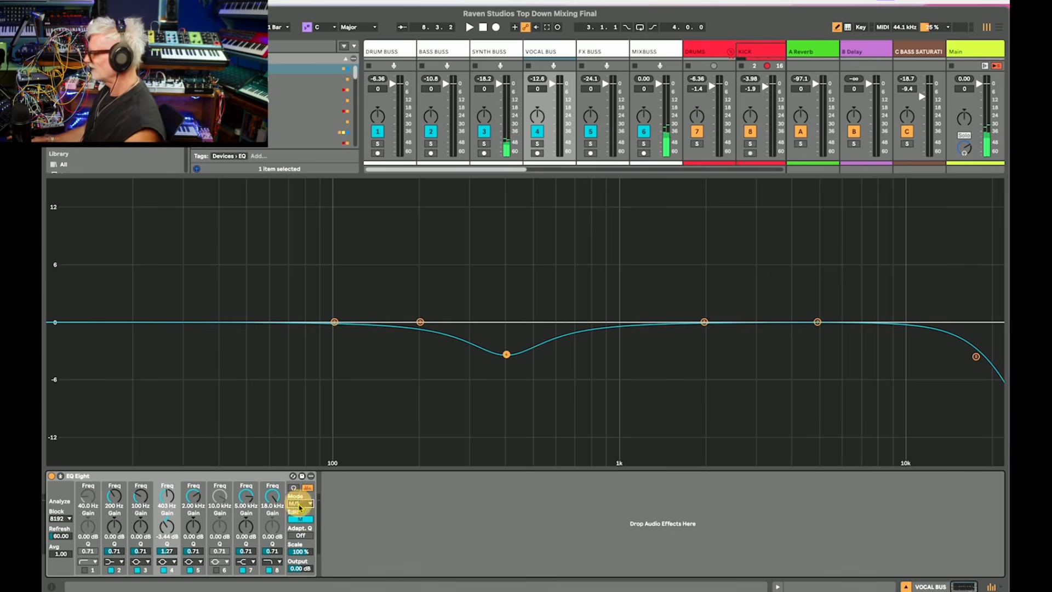
mouse_move(505, 354)
mouse_down()
mouse_move(500, 230)
mouse_move(489, 232)
mouse_move(486, 347)
mouse_up()
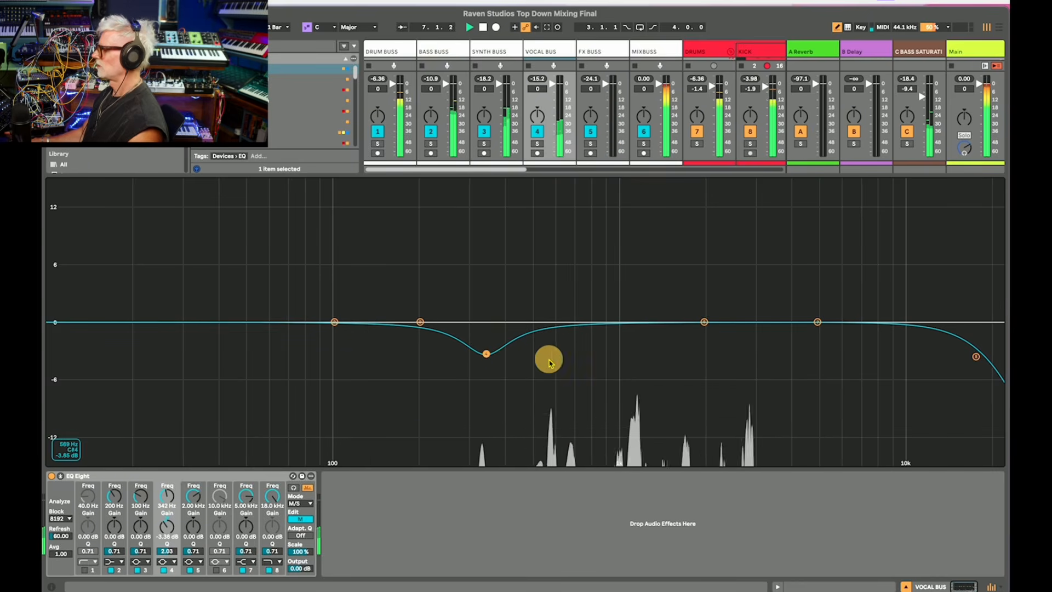
On the Mid channel, boost band 5 by 7.22 dB at 2.39 kHz and raise the band 7 high shelf 2.84 dB around 4.2 kHz.
click(704, 322)
key(space)
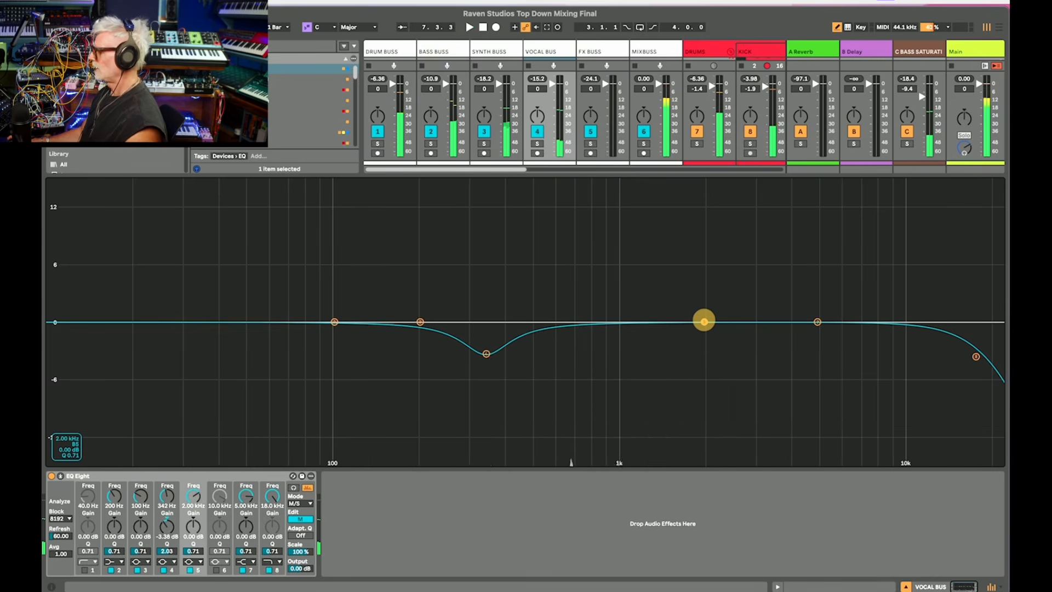
key(space)
drag(704, 322, 727, 256)
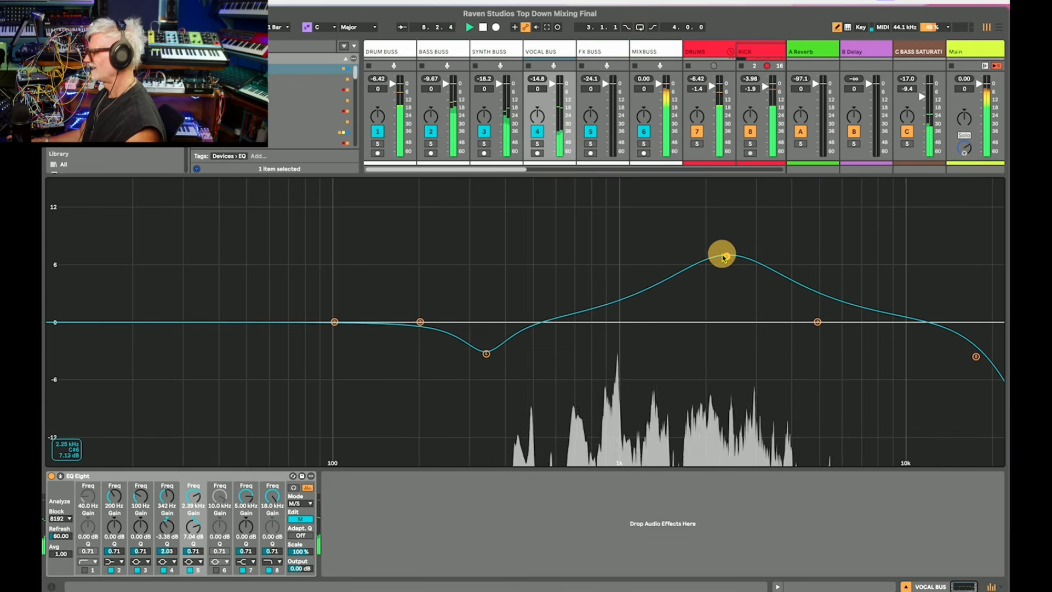
drag(726, 262, 727, 260)
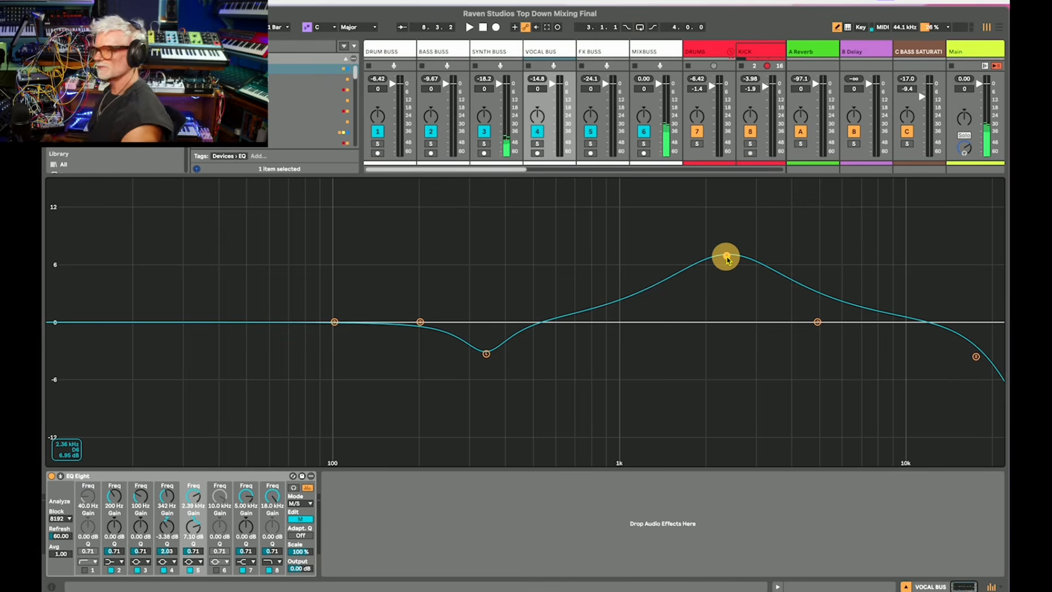
key(space)
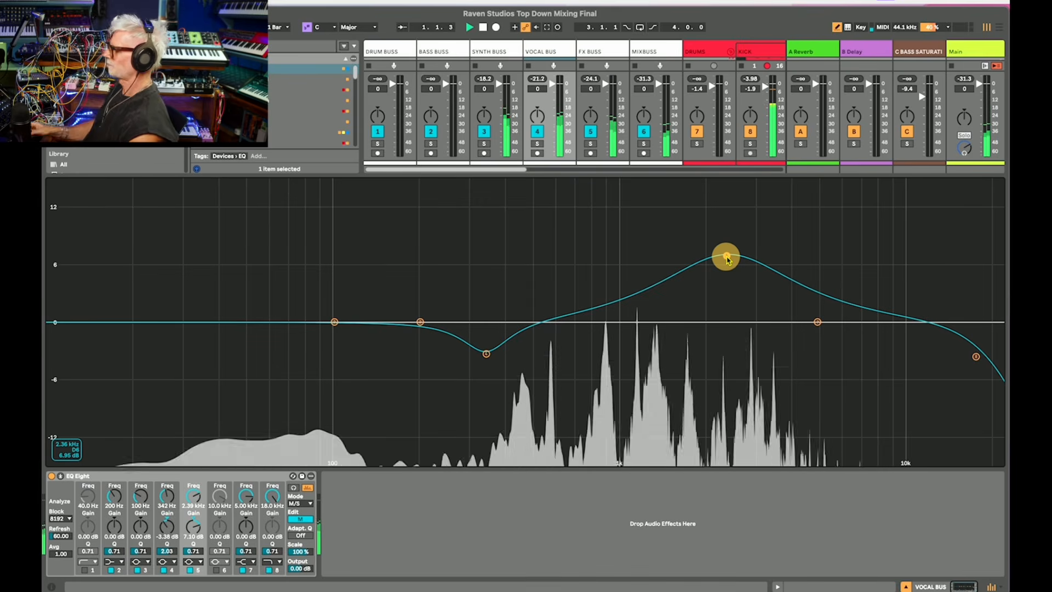
drag(727, 257, 726, 254)
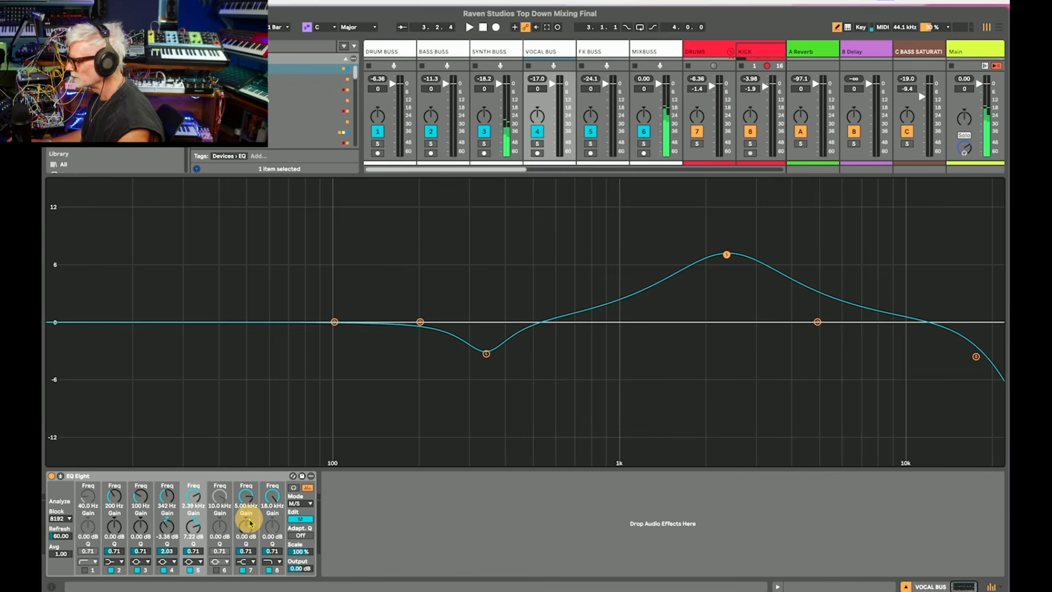
drag(817, 321, 795, 296)
key(space)
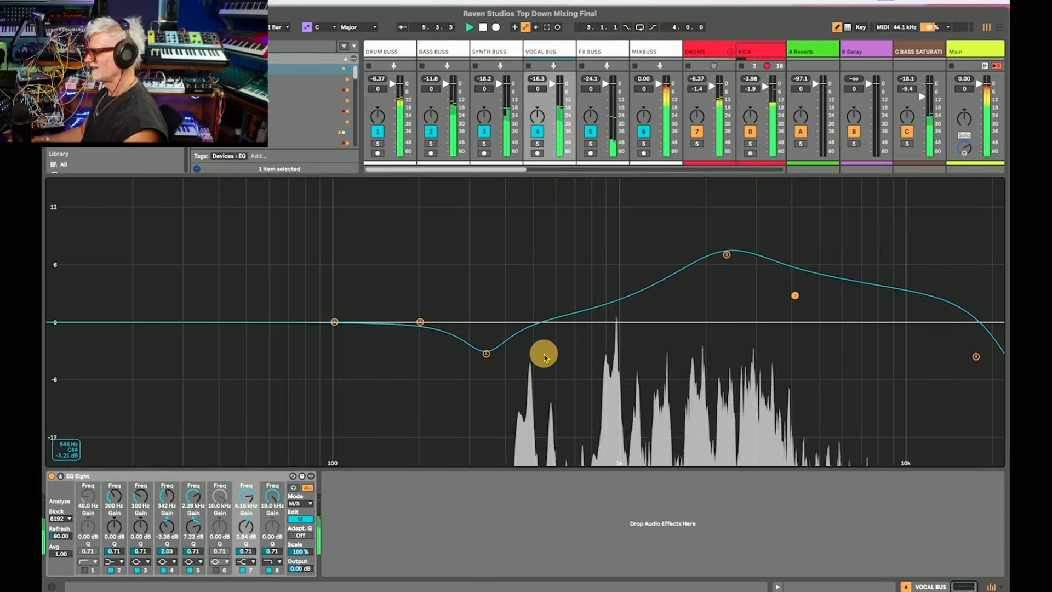
Edit EQ Eight's Side channel and boost its band 4 by 6.50 dB at 1.18 kHz during playback.
click(304, 520)
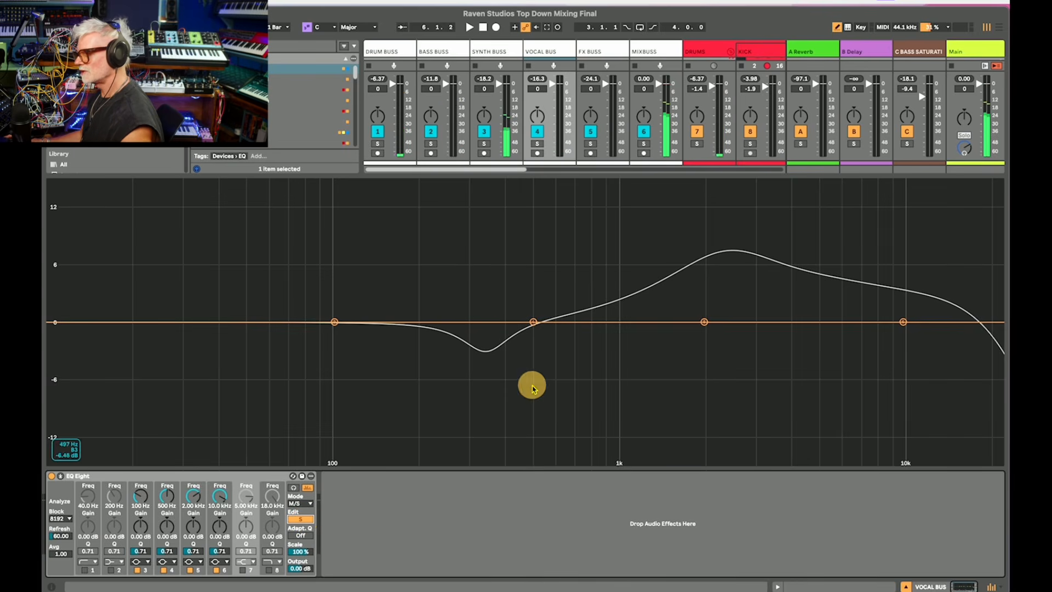
key(space)
drag(533, 322, 640, 262)
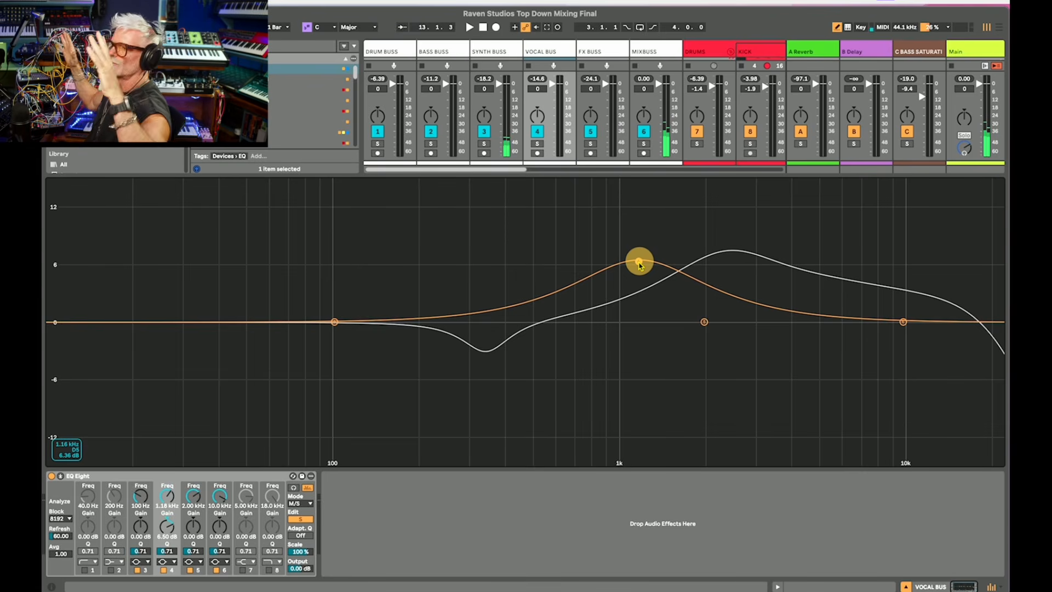
Compare the VOCAL BUS with EQ Eight bypassed and active, first in solo and finally within the full mix.
click(537, 144)
key(space)
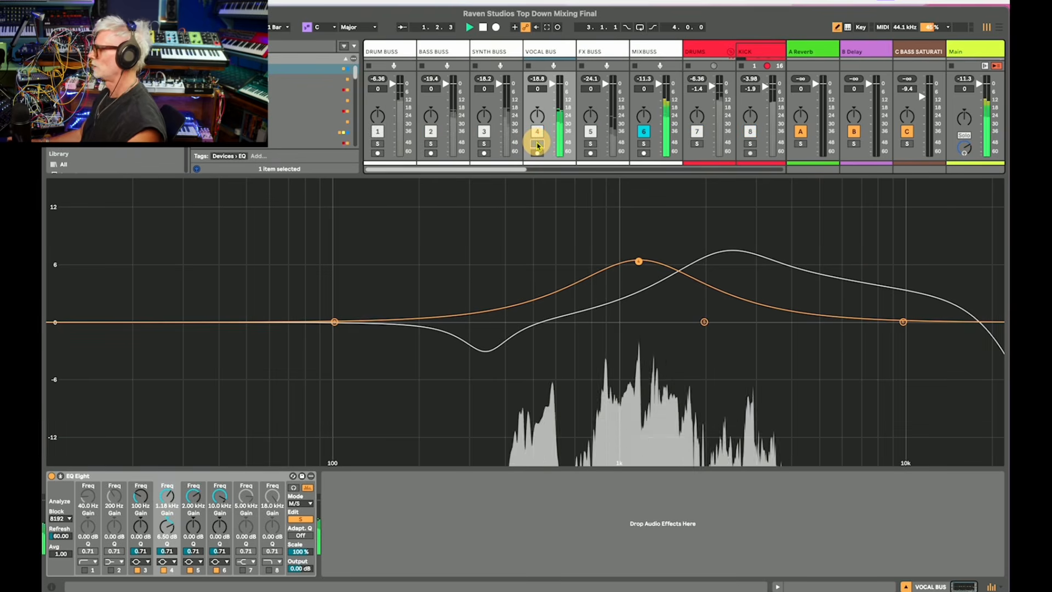
click(51, 477)
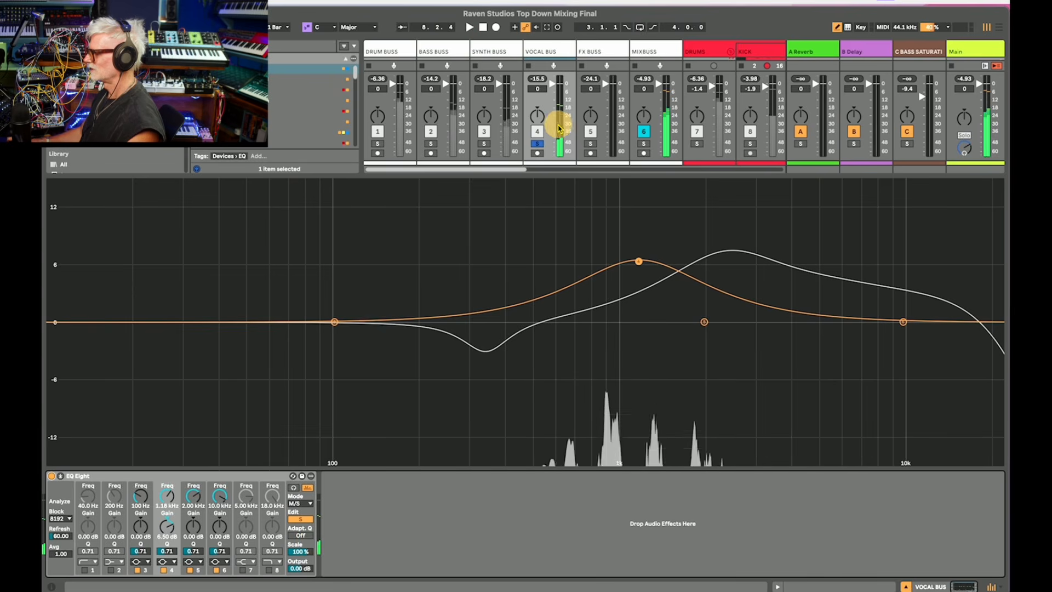
click(536, 144)
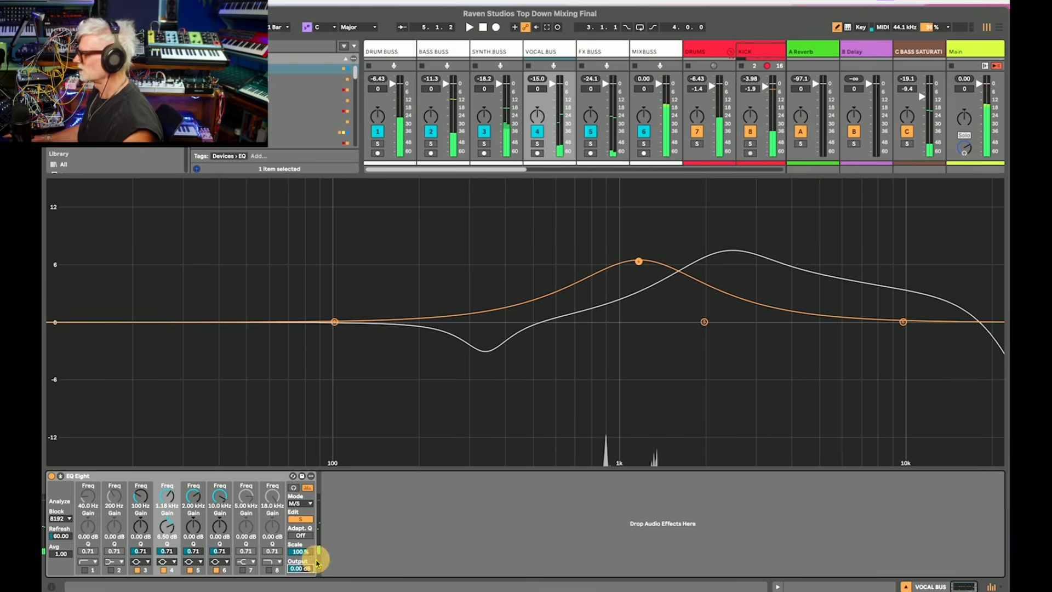
Collapse the expanded EQ display and pull the RAVE VOCALS track's volume all the way down.
double_click(414, 237)
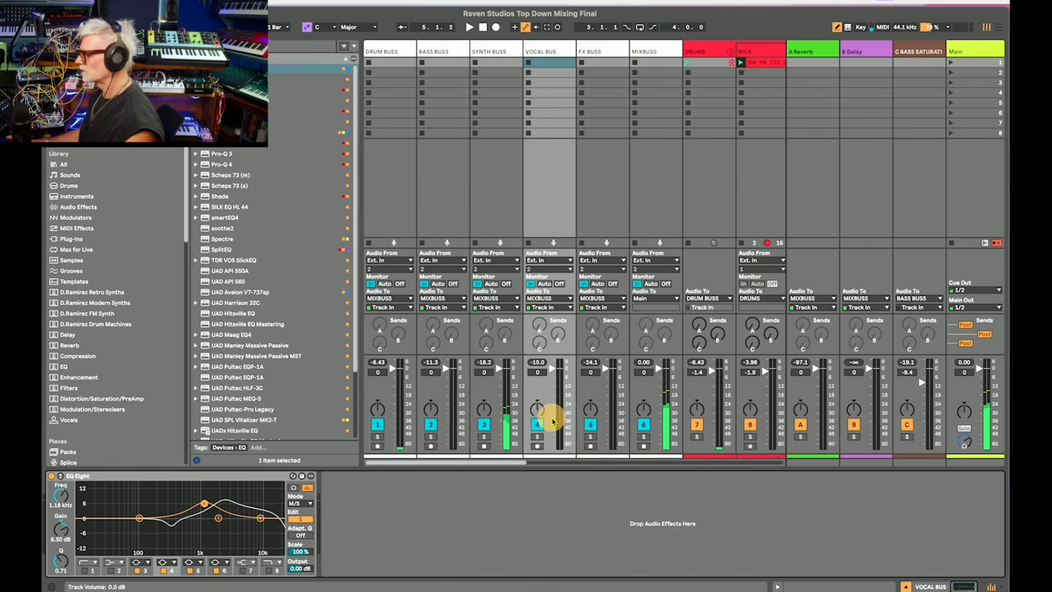
scroll(552, 421, right, 10)
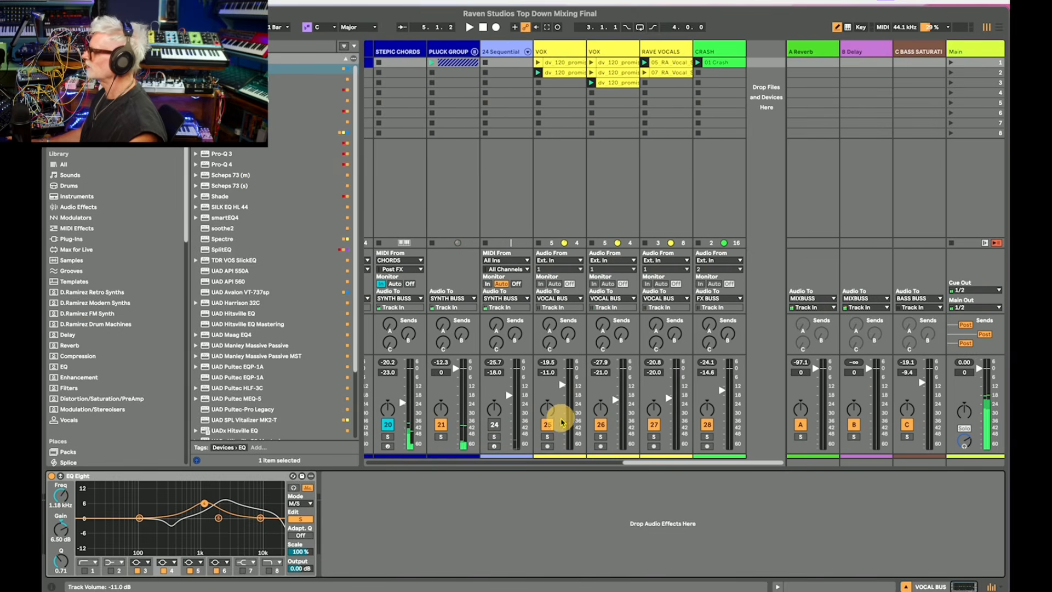
drag(668, 398, 668, 449)
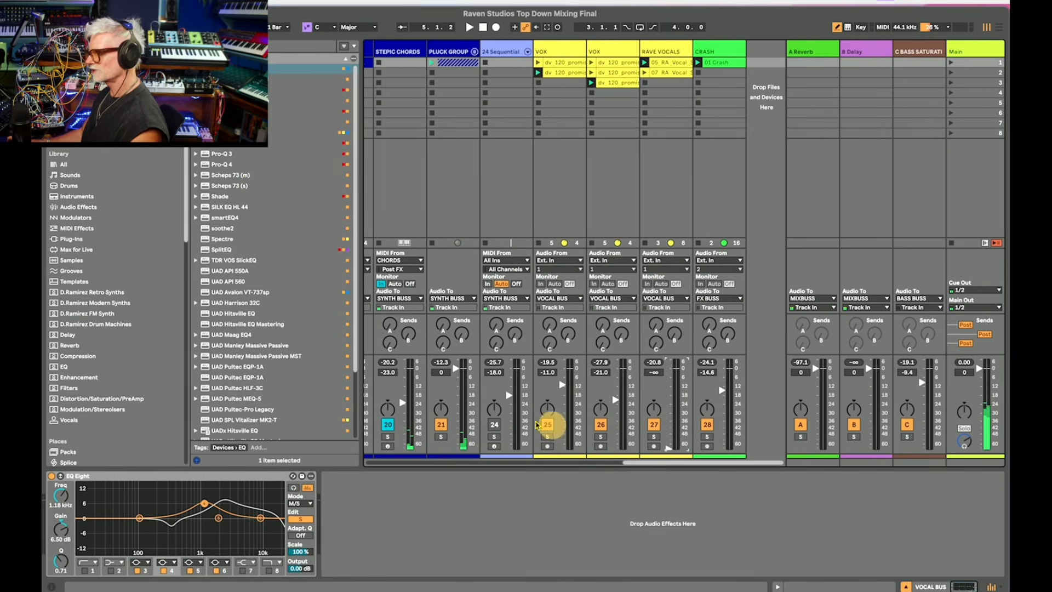
Balance the two VOX tracks during playback, setting the first to -12.4 dB and the second to -20.0 dB.
key(space)
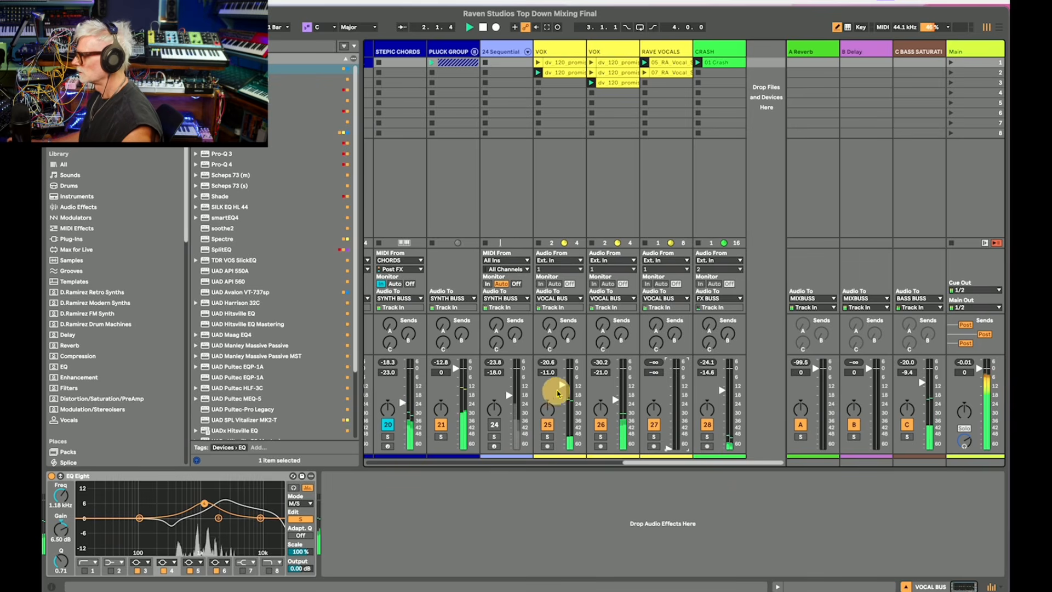
drag(562, 385, 562, 388)
drag(616, 406, 617, 404)
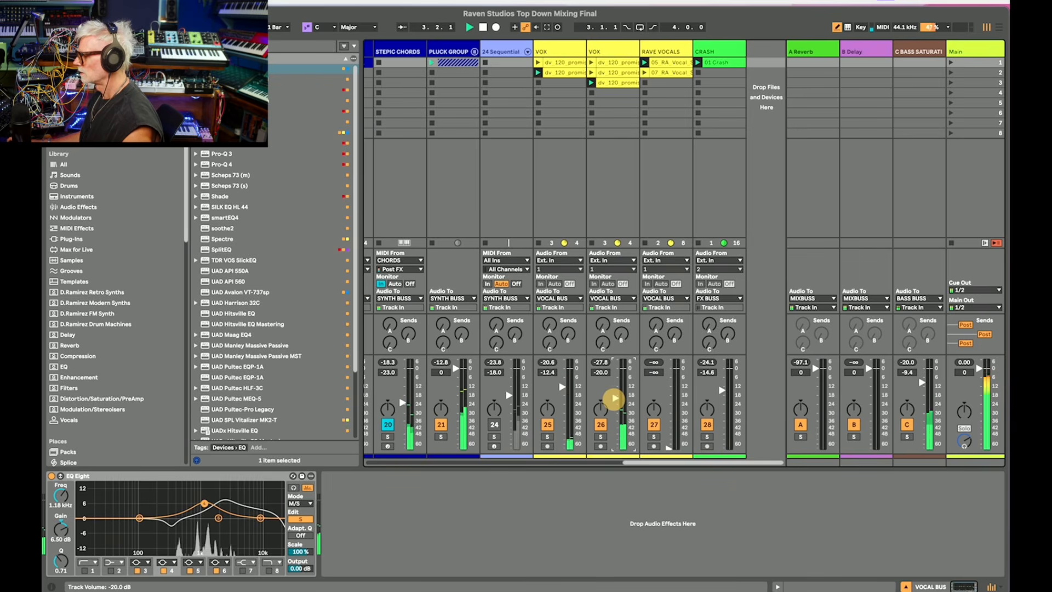
Pan both VOX tracks off centre and set the second VOX track's volume to -19.5 dB during playback.
drag(548, 413, 602, 405)
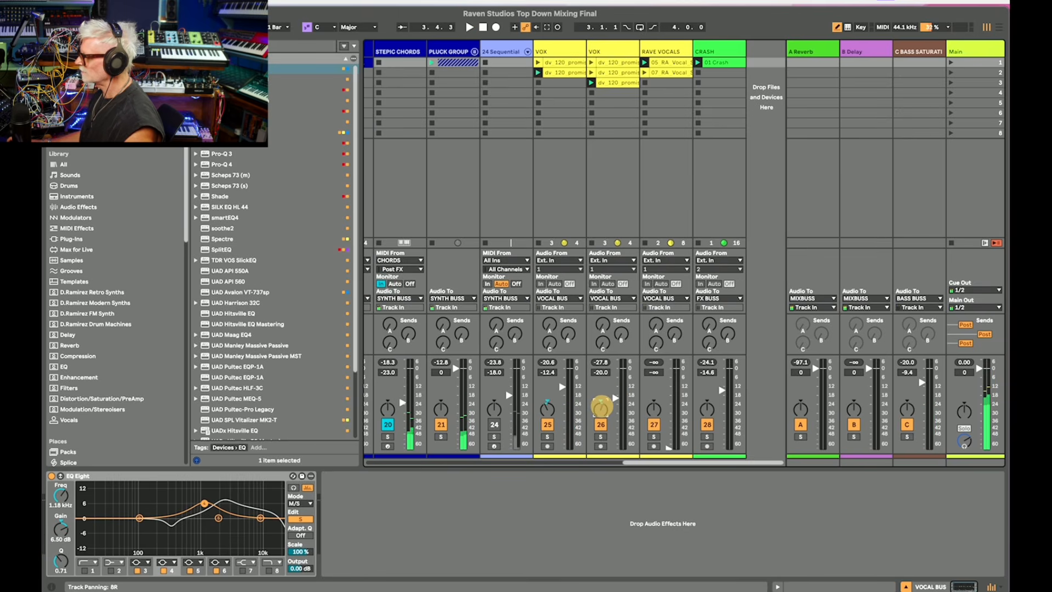
key(space)
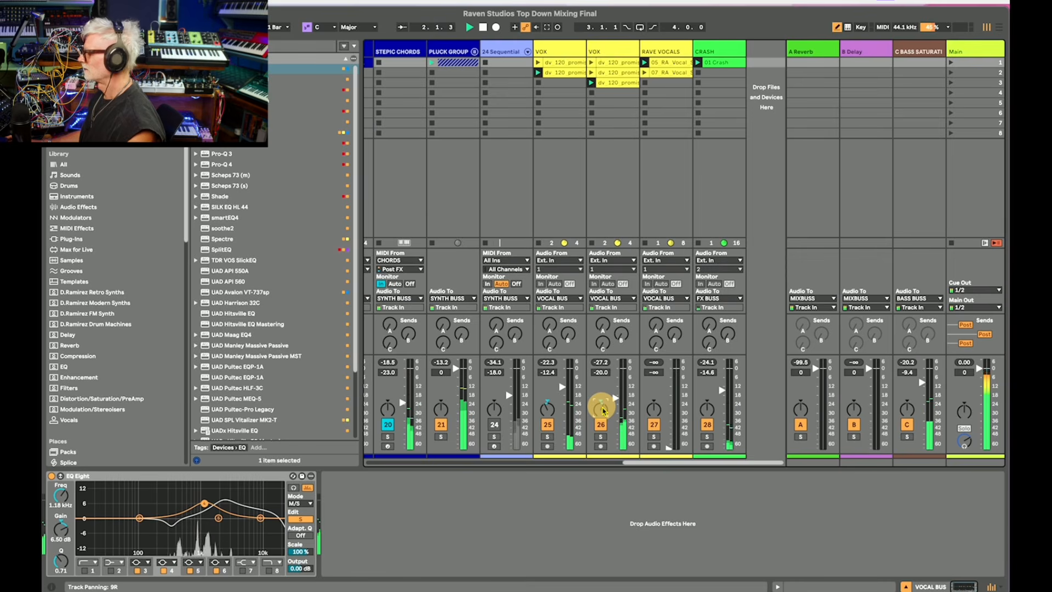
mouse_move(614, 399)
mouse_down()
mouse_move(600, 406)
mouse_move(615, 396)
mouse_up()
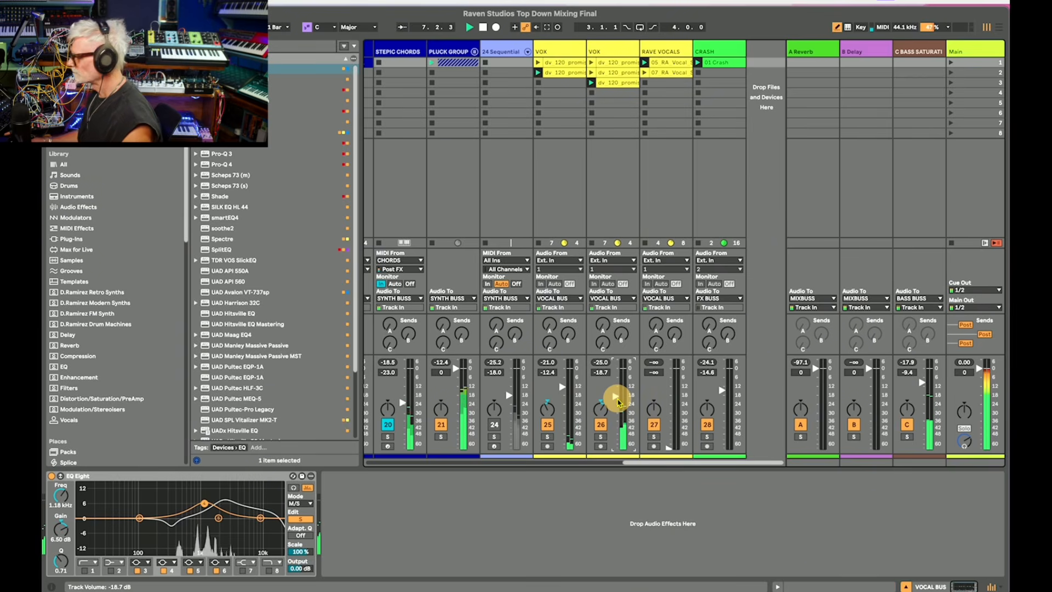
drag(616, 397, 617, 402)
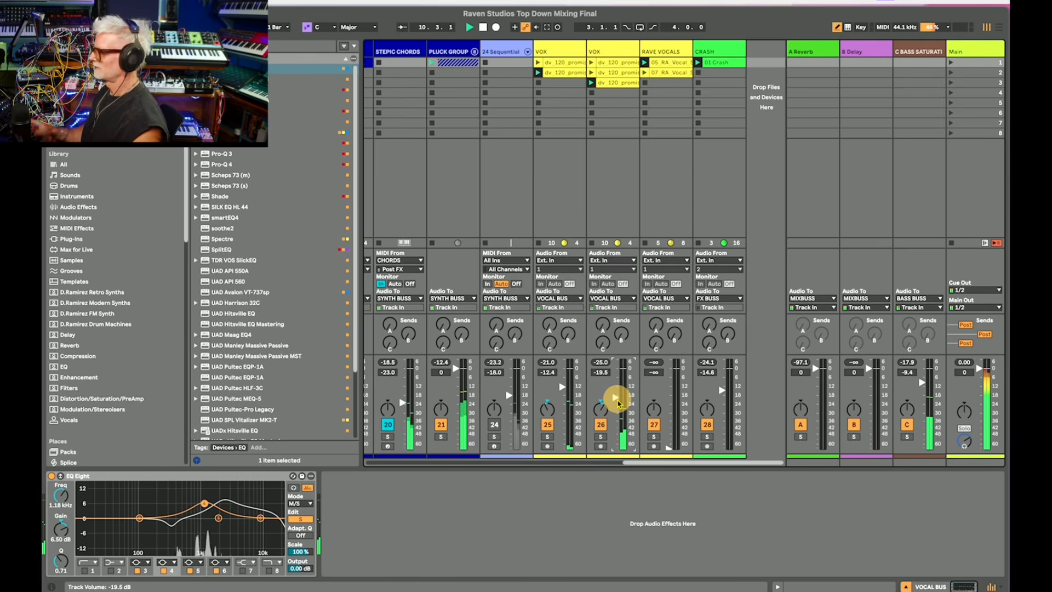
Bring the RAVE VOCALS track back into the mix at -21.4 dB during playback.
click(676, 52)
drag(674, 448, 672, 401)
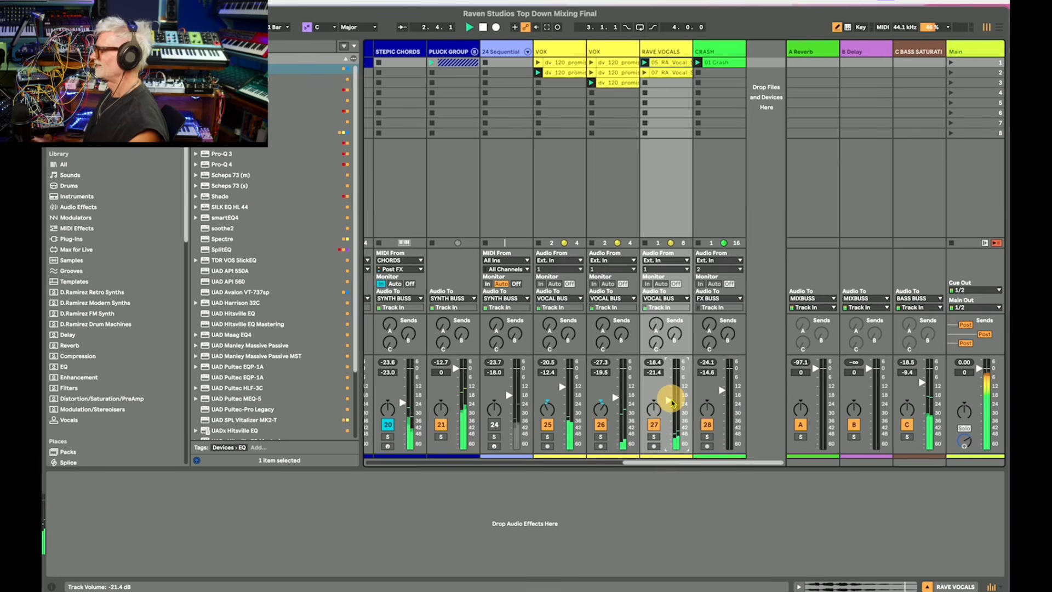
key(space)
Search the whole library for reverb, load the default Hybrid Reverb onto the RAVE VOCALS track, and audition it.
click(666, 52)
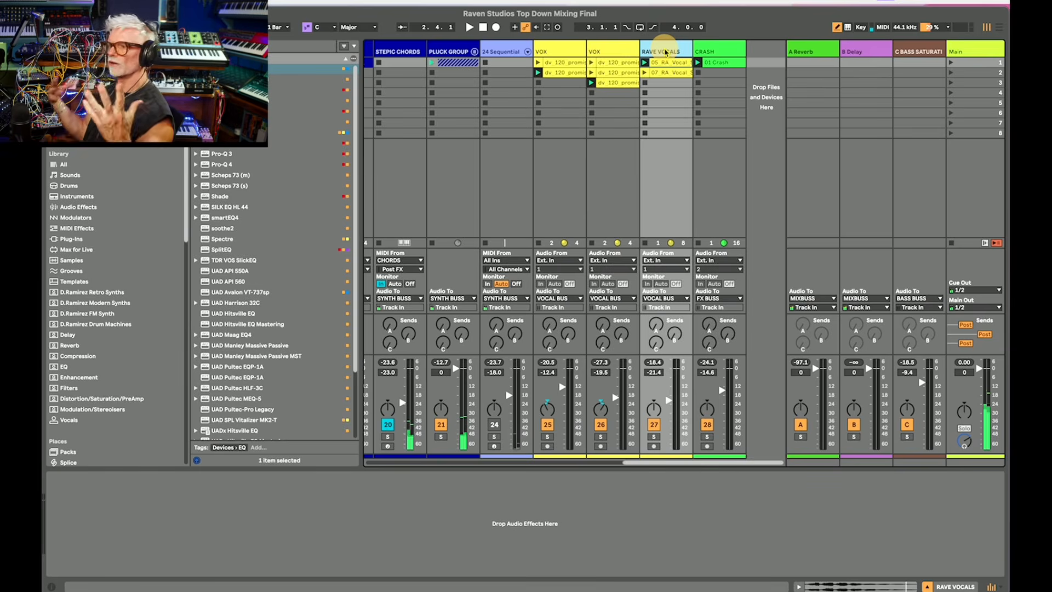
key(super+f)
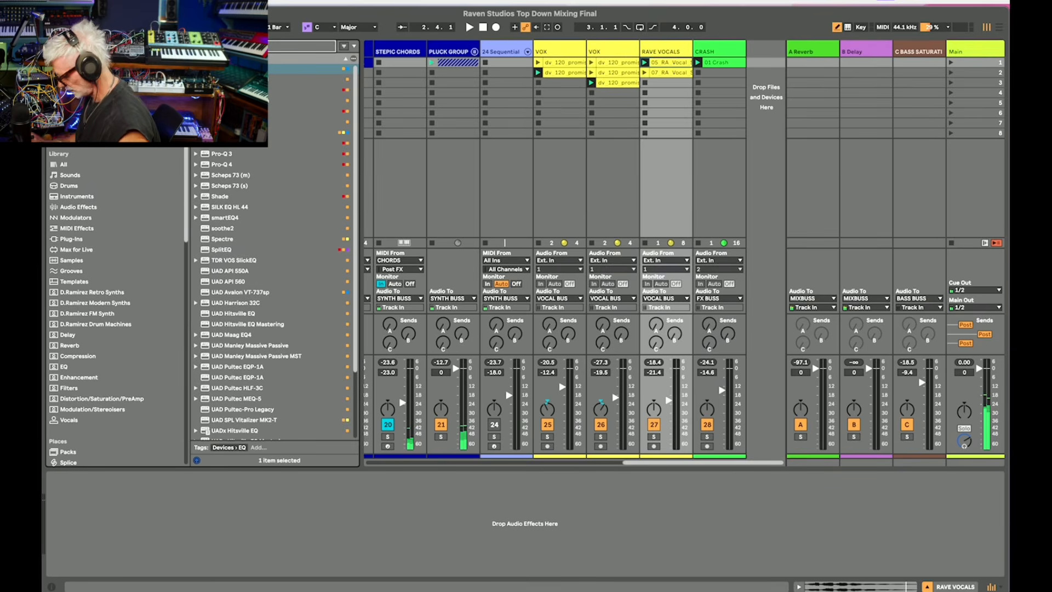
text(voc)
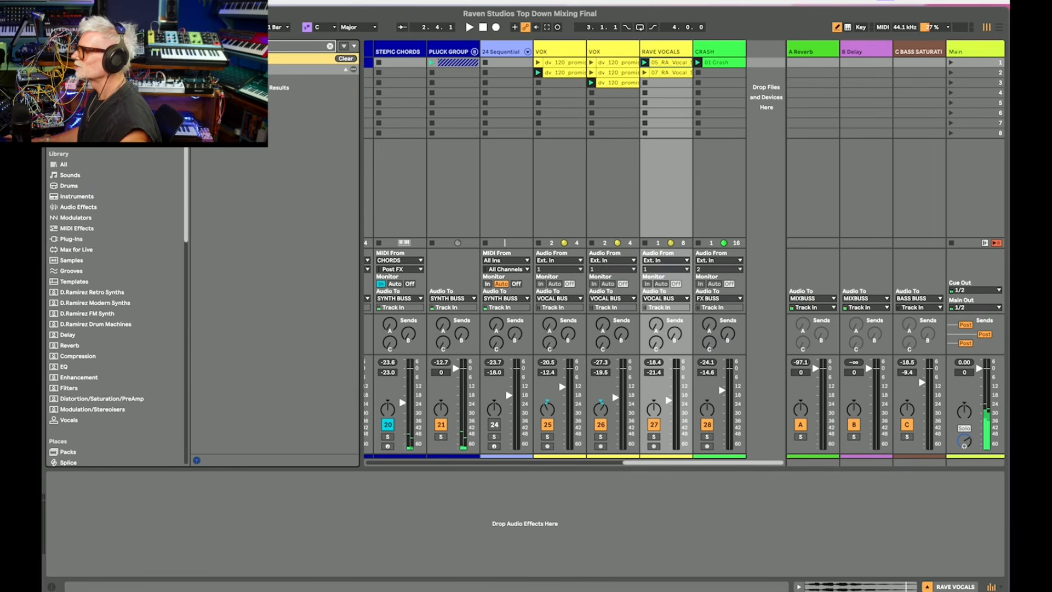
click(79, 164)
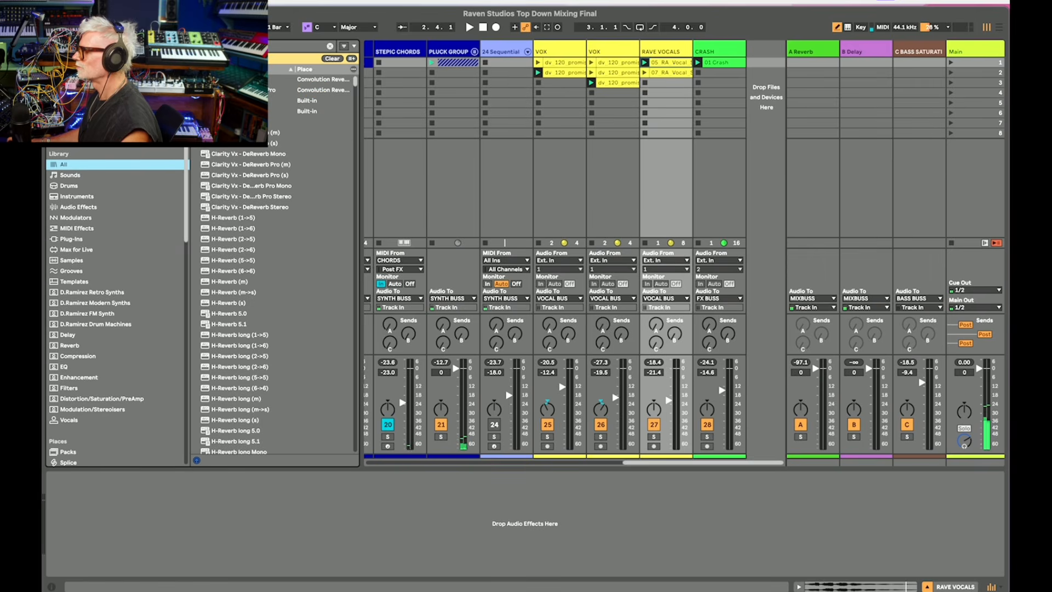
click(232, 100)
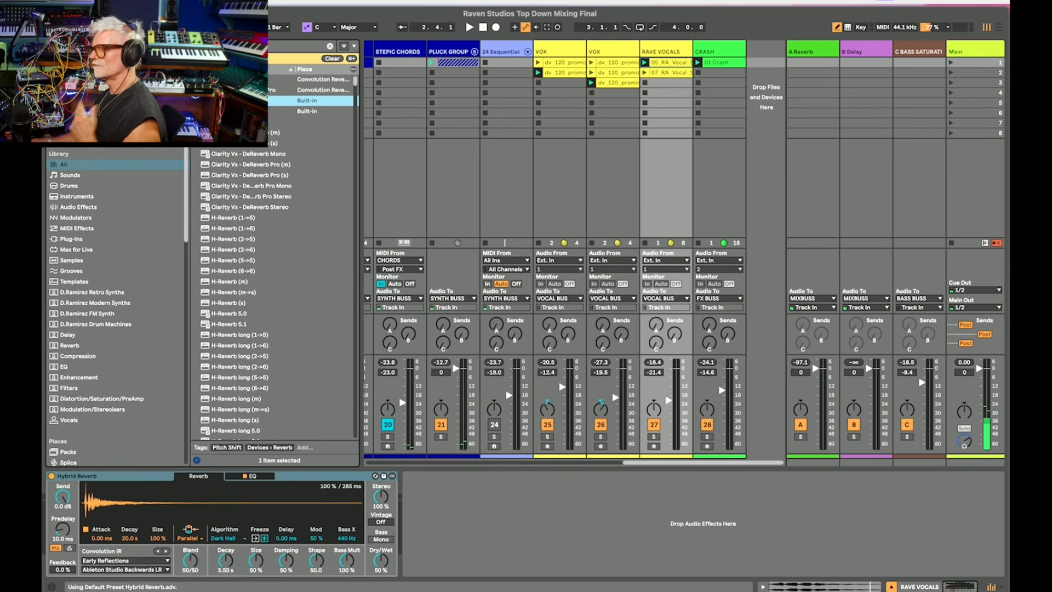
key(space)
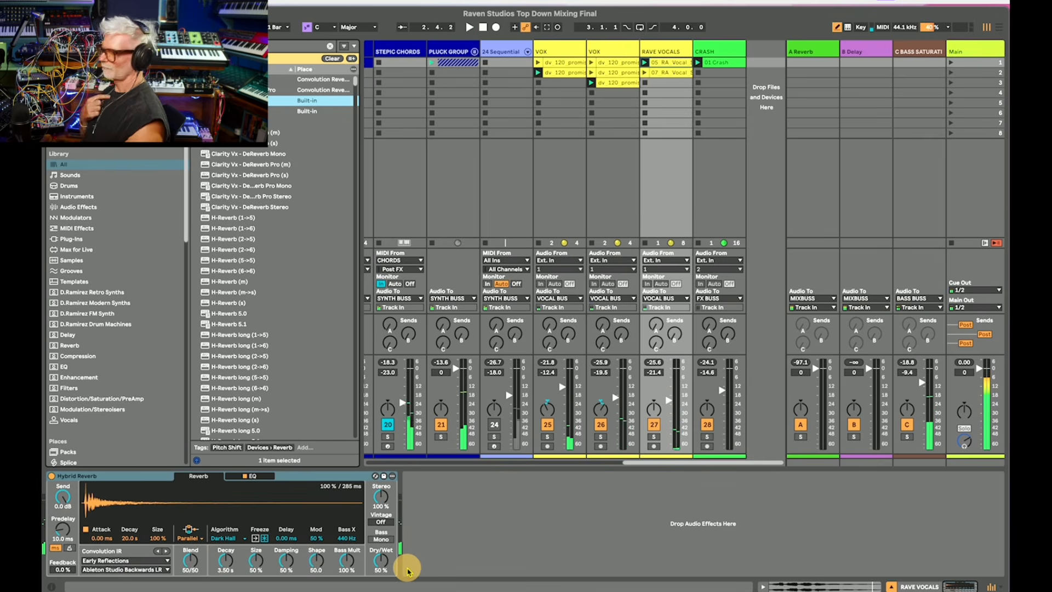
key(ctrl+Tab)
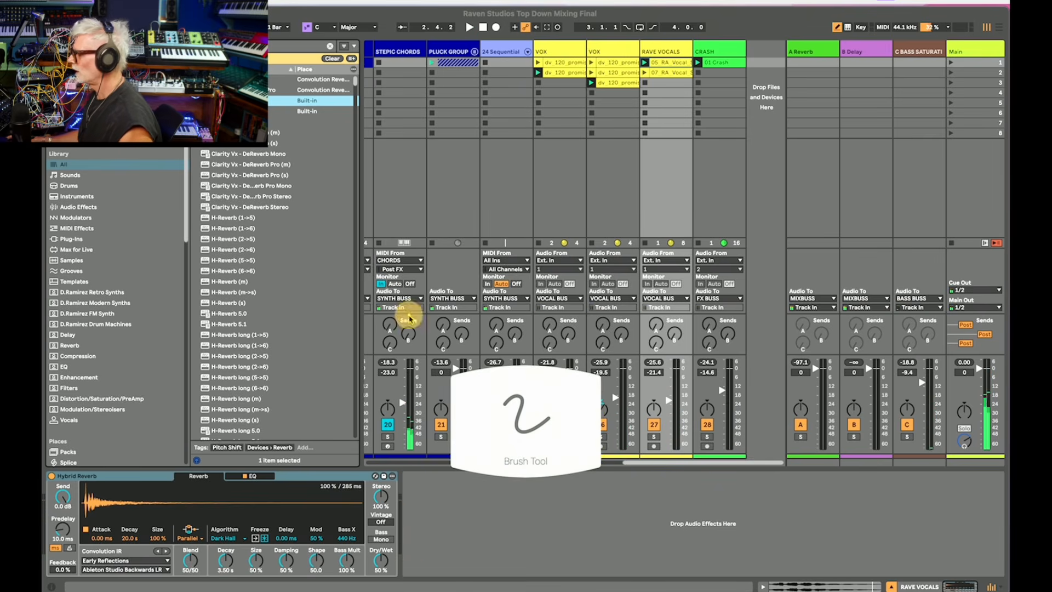
mouse_move(494, 160)
mouse_down()
mouse_move(500, 340)
mouse_move(940, 354)
mouse_up()
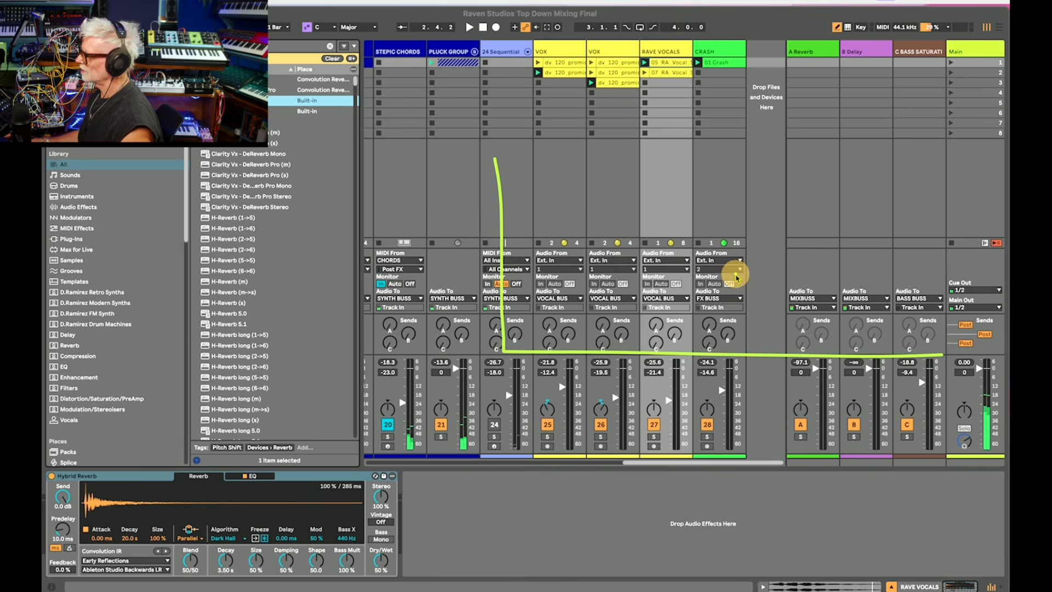
drag(904, 162, 931, 355)
drag(472, 117, 552, 136)
drag(893, 120, 896, 159)
drag(895, 122, 925, 159)
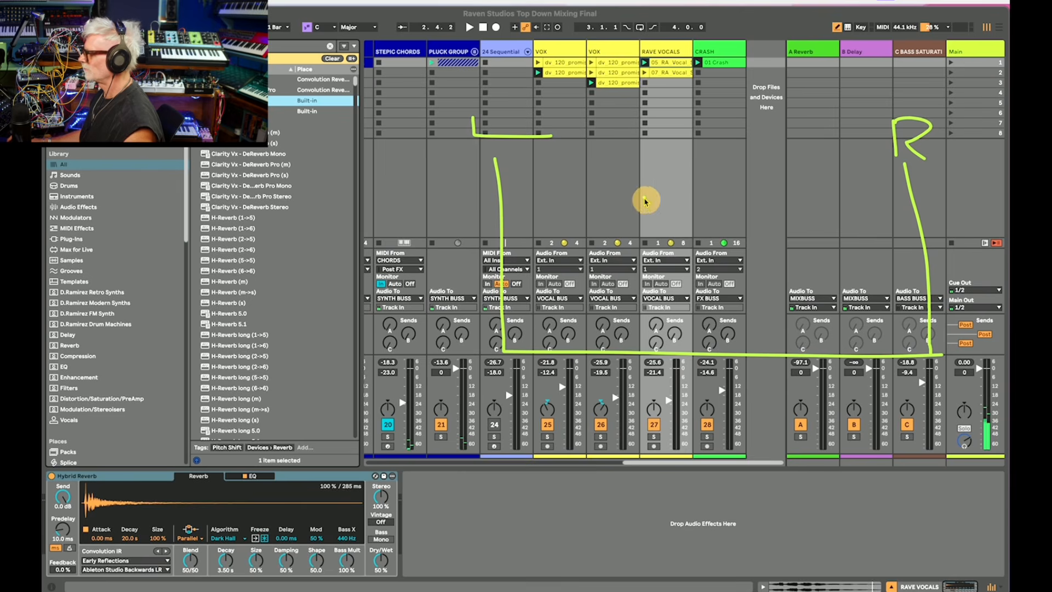
mouse_move(685, 223)
mouse_down()
mouse_move(681, 153)
mouse_move(656, 162)
mouse_move(726, 162)
mouse_up()
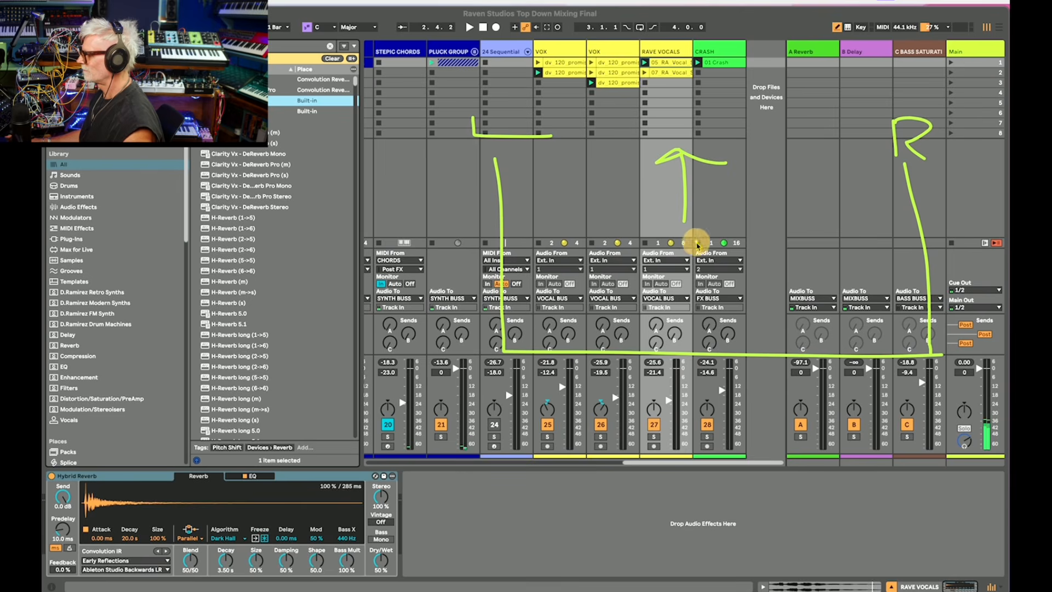
mouse_move(656, 117)
mouse_down()
mouse_move(665, 135)
mouse_move(682, 109)
mouse_move(662, 146)
mouse_up()
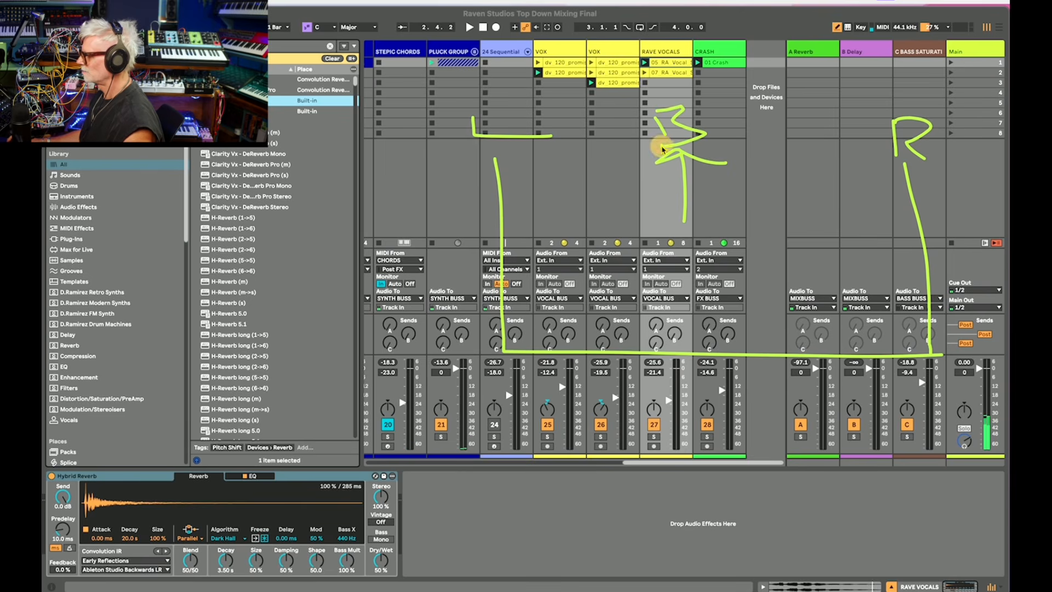
mouse_move(677, 239)
mouse_down()
mouse_move(682, 266)
mouse_move(712, 234)
mouse_move(719, 258)
mouse_up()
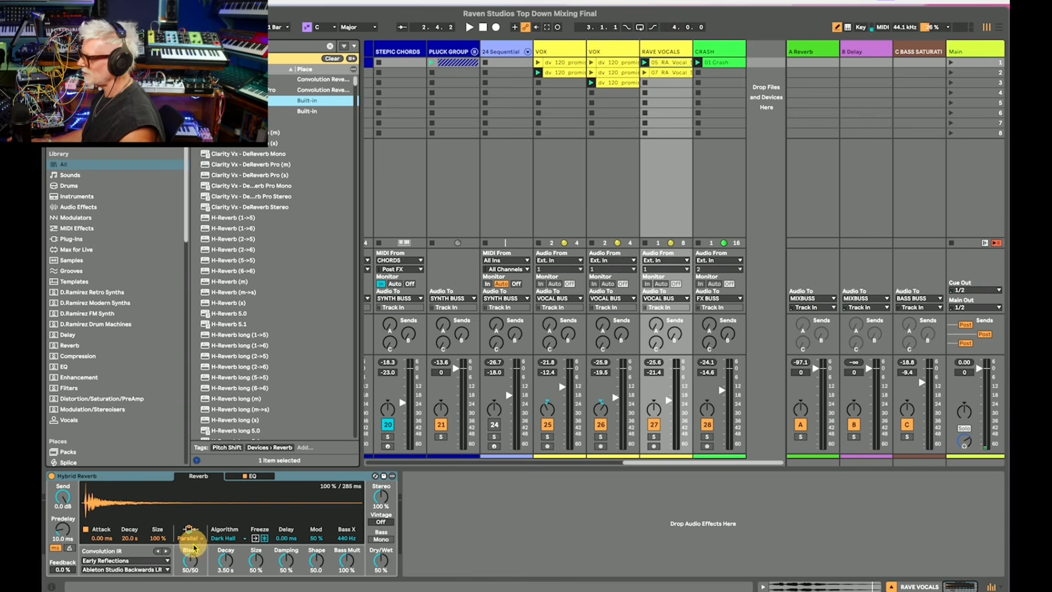
Solo RAVE VOCALS and set Hybrid Reverb's algorithm decay to 1.33 s and Dry/Wet to 100% while listening.
click(653, 436)
key(space)
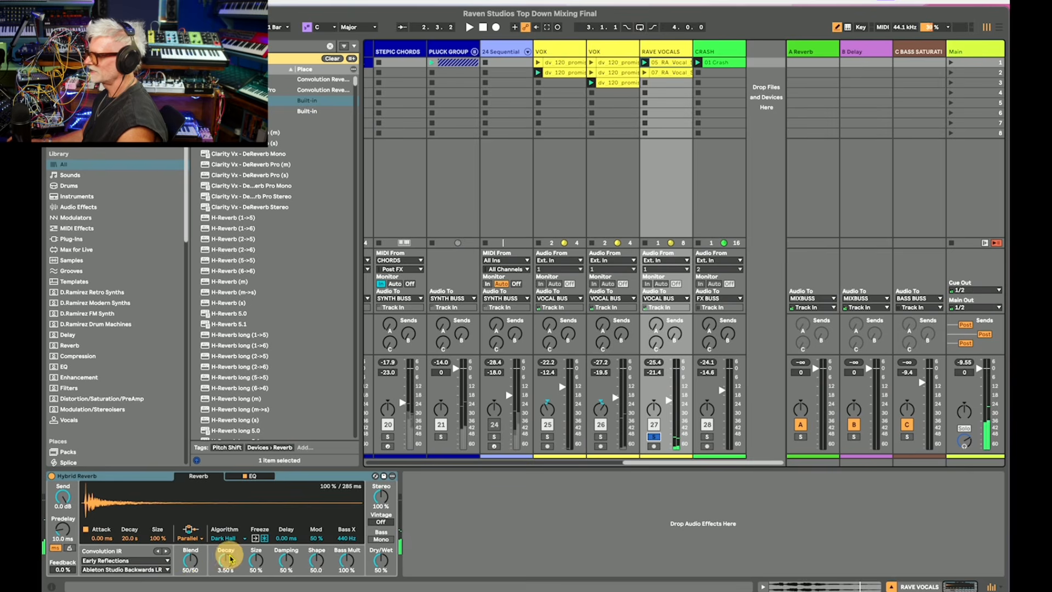
mouse_move(225, 559)
mouse_down()
mouse_move(224, 573)
mouse_move(225, 562)
mouse_up()
click(380, 559)
key(space)
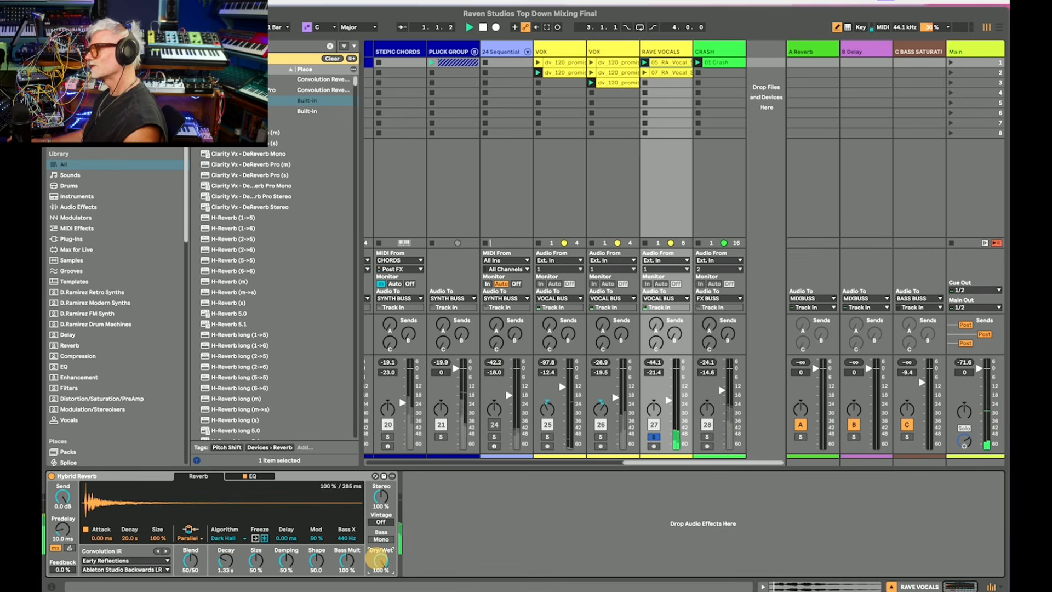
Cut the middle band of Hybrid Reverb's EQ by 5.8 dB at 3.27 kHz.
click(209, 475)
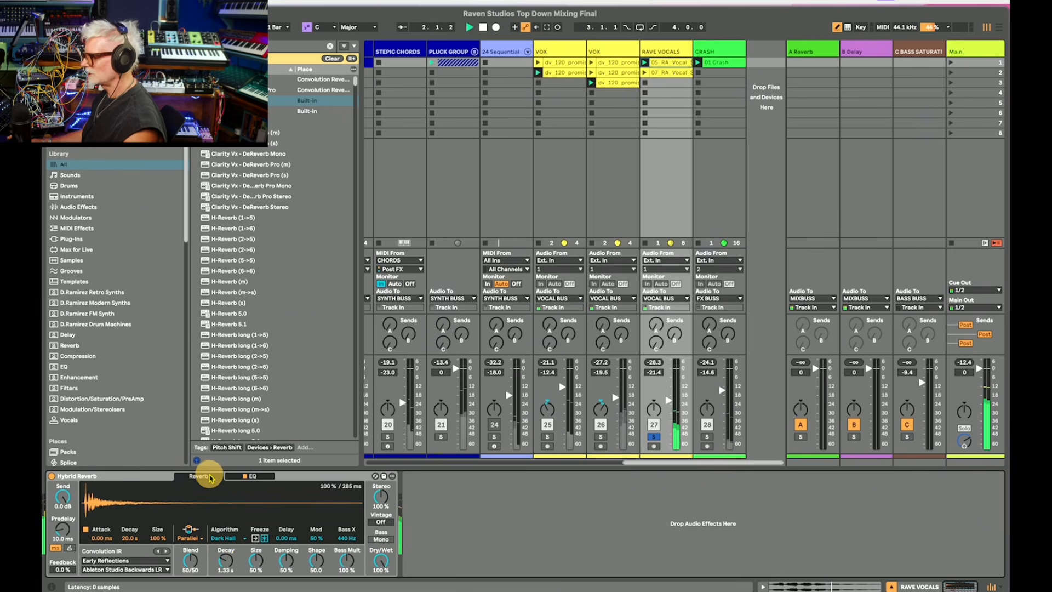
click(252, 476)
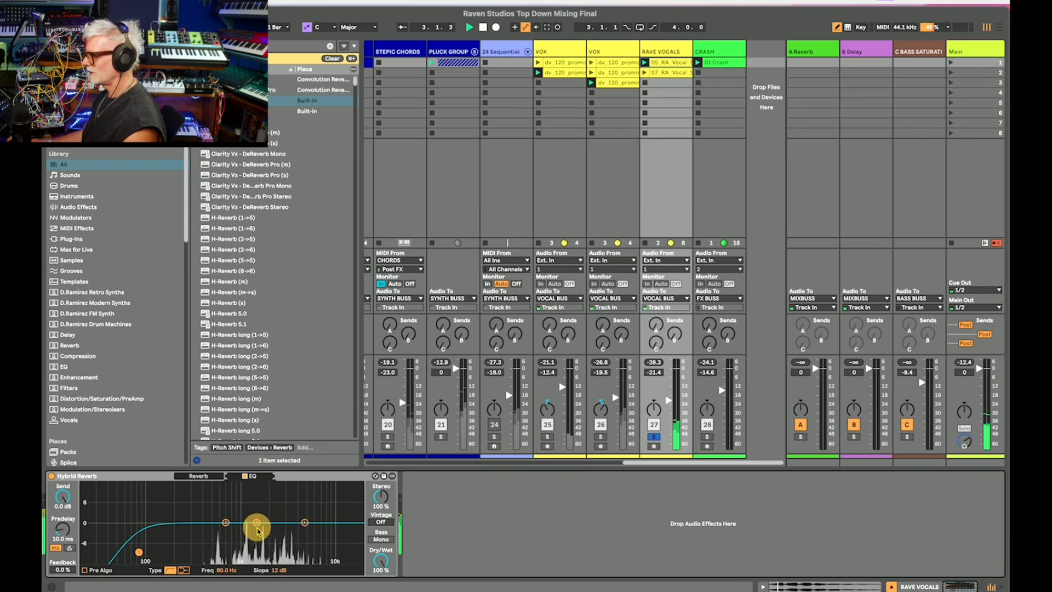
mouse_move(255, 528)
mouse_down()
mouse_move(253, 500)
mouse_move(279, 502)
mouse_move(269, 524)
mouse_up()
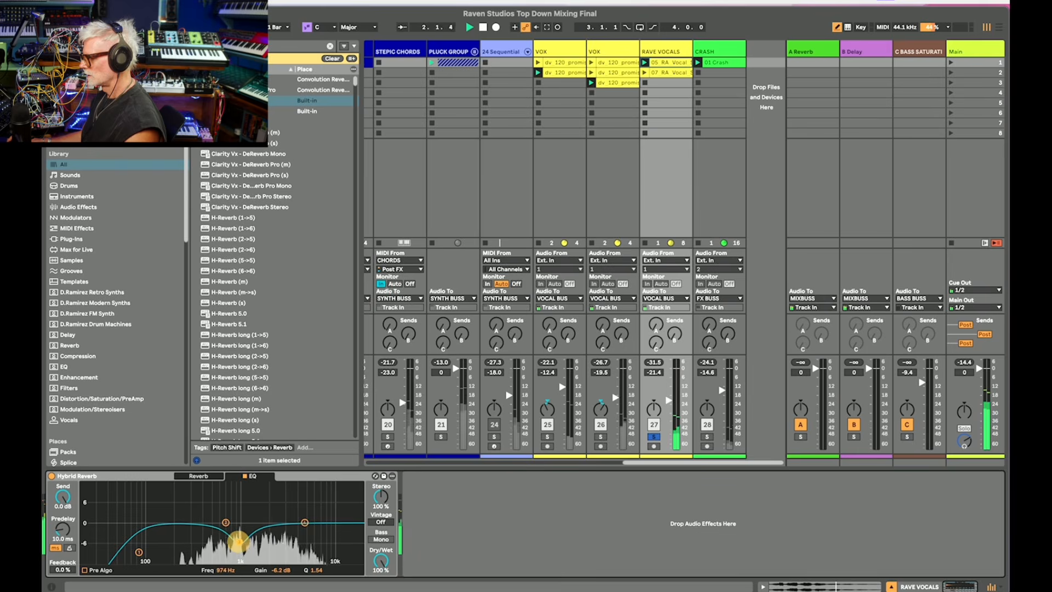
drag(249, 541, 267, 544)
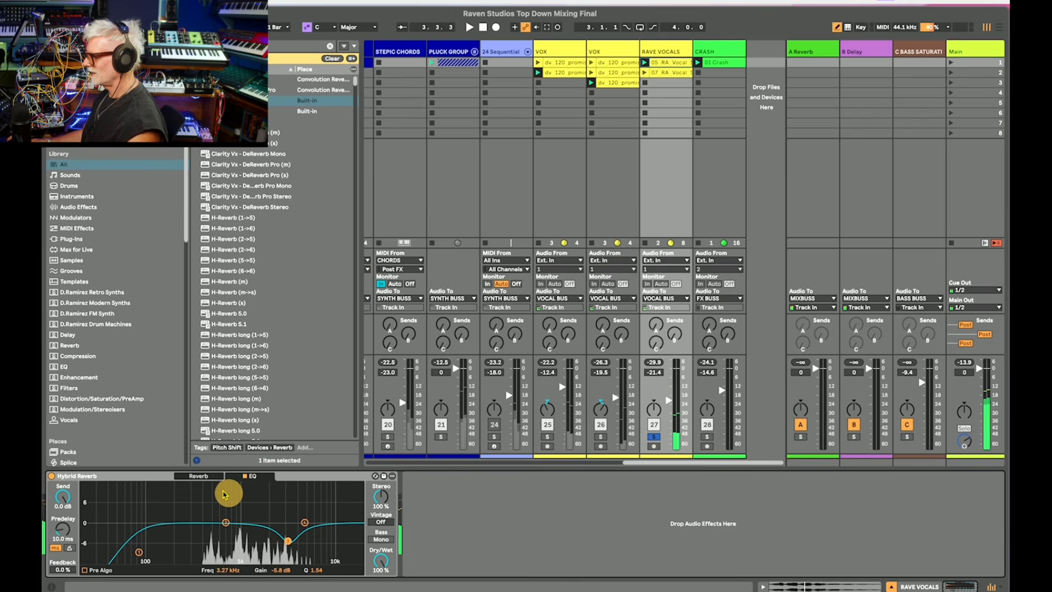
Set Hybrid Reverb's Dry/Wet to 47%, then unsolo RAVE VOCALS and set its volume to -20.2 dB in the full mix.
drag(381, 557, 383, 559)
key(space)
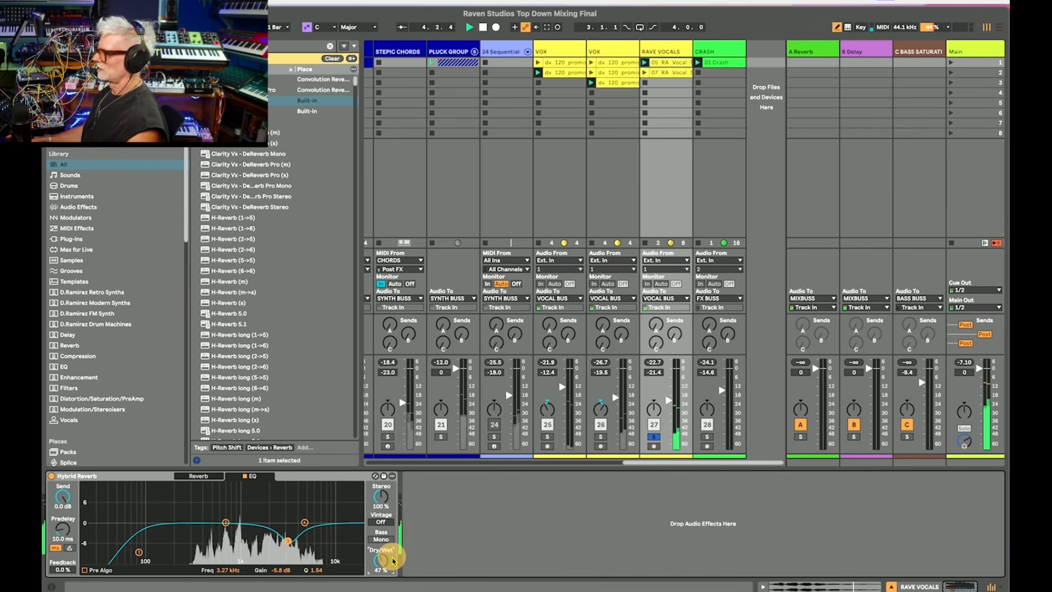
click(654, 437)
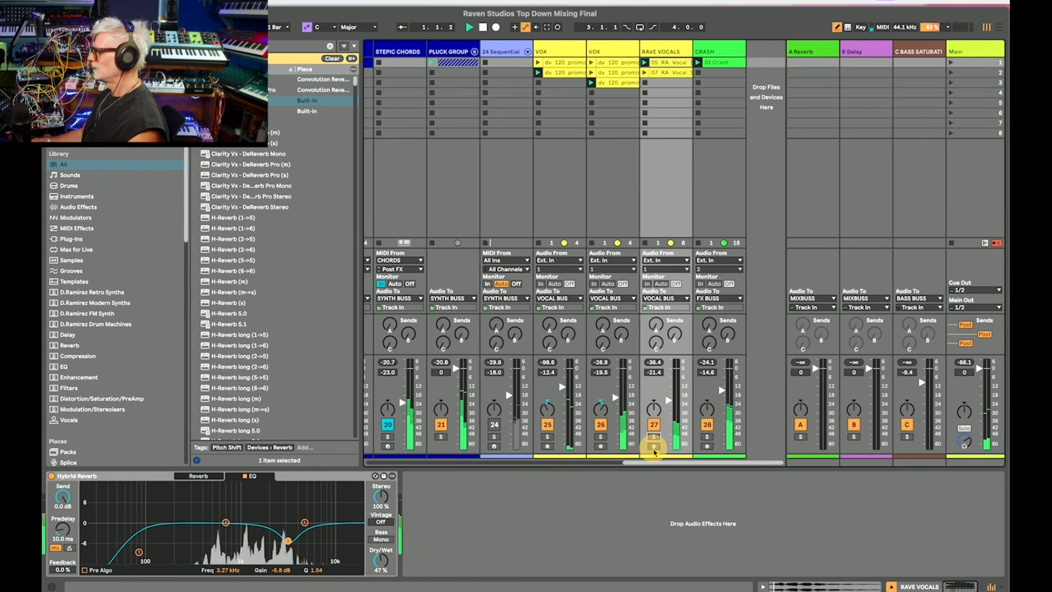
drag(669, 404, 669, 402)
key(space)
Add an EQ Eight after Hybrid Reverb on the RAVE VOCALS track and expand its display.
click(423, 537)
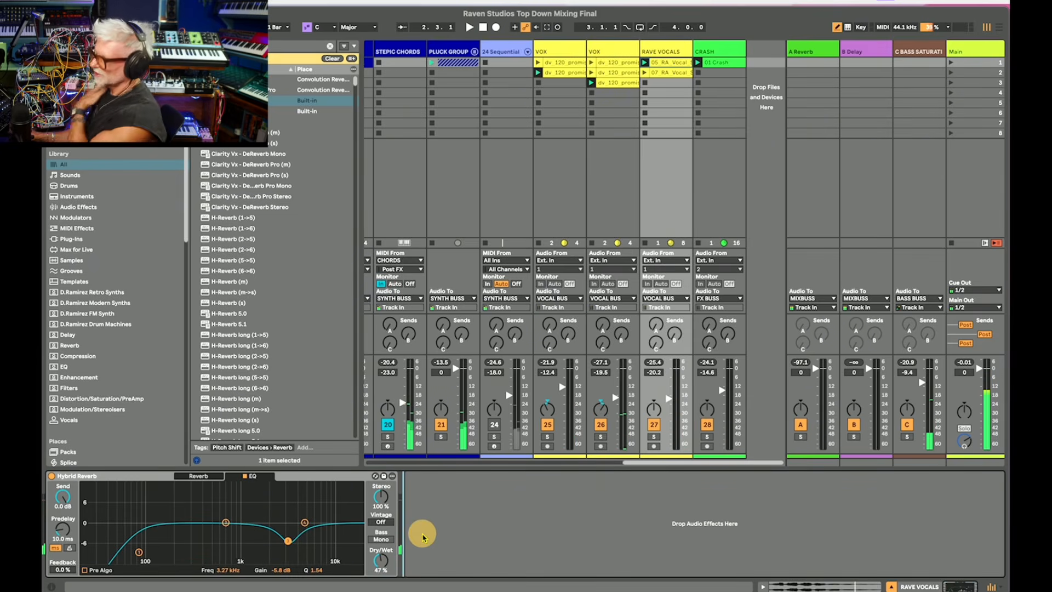
click(332, 58)
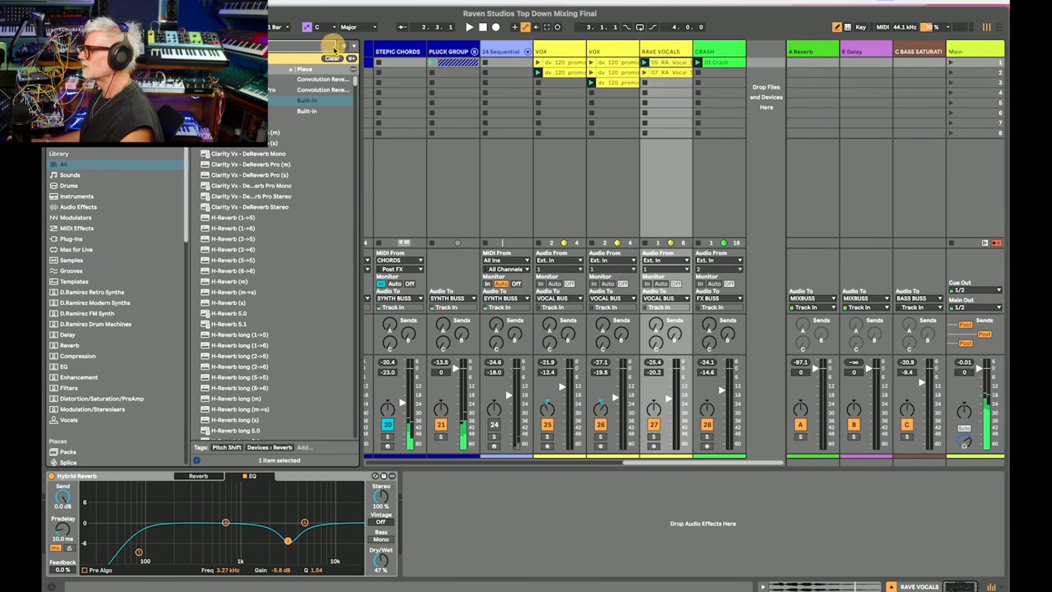
double_click(224, 68)
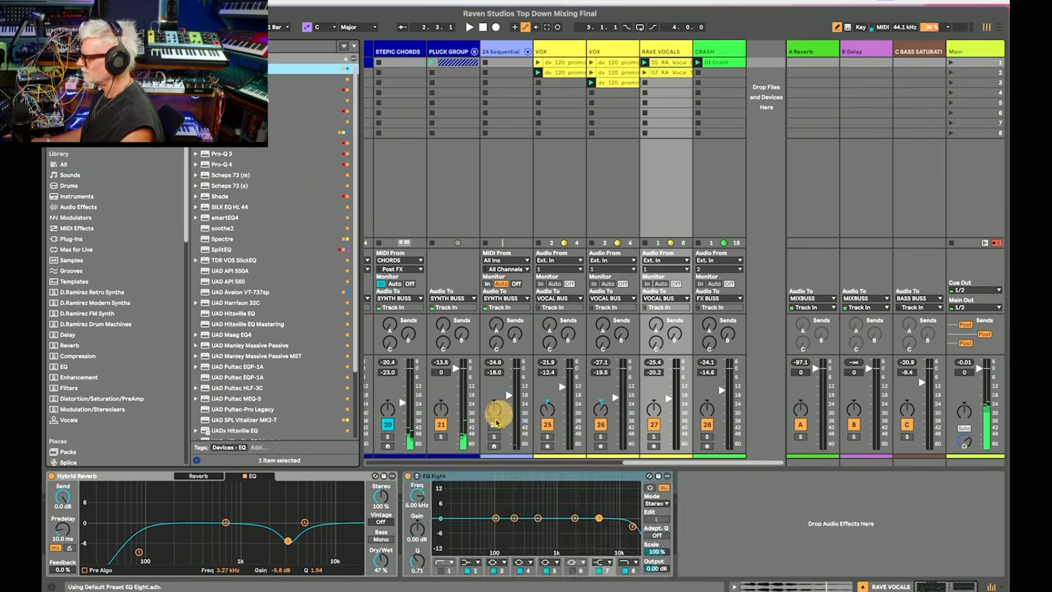
double_click(547, 501)
Boost EQ Eight's band 5 with a Q of 3.60 and sweep it to 887 Hz at 12.5 dB during playback.
drag(704, 321, 701, 261)
scroll(701, 262, up, 10)
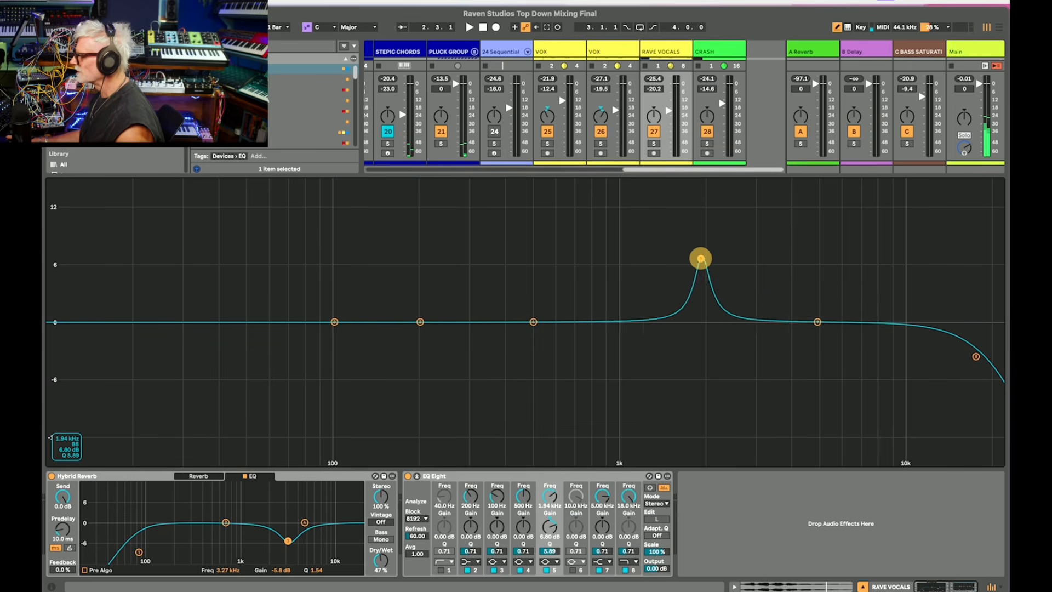
key(space)
drag(701, 261, 648, 219)
drag(631, 219, 604, 205)
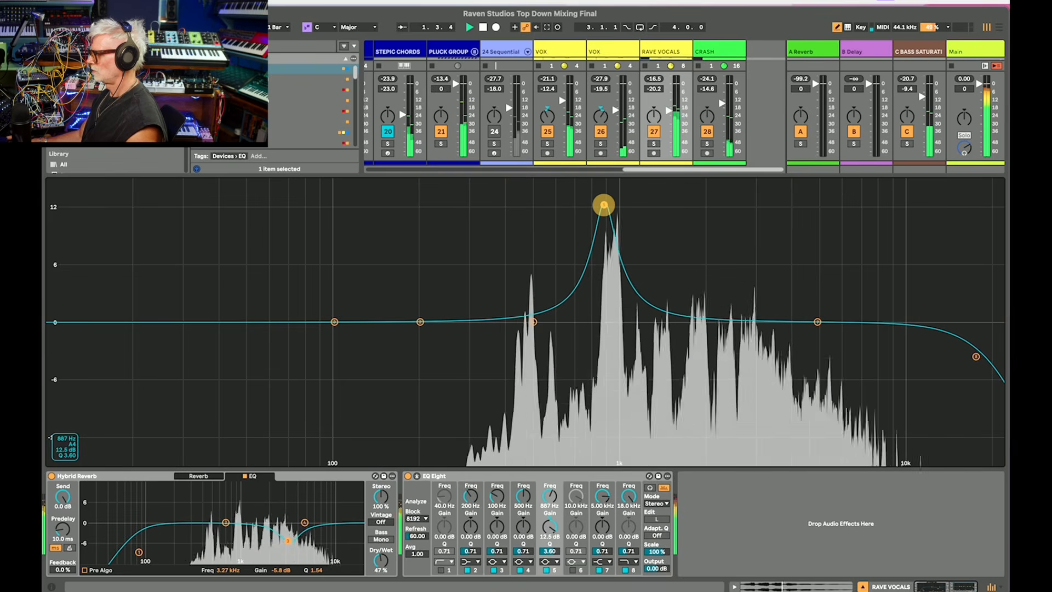
Turn band 5 of the RAVE VOCALS EQ Eight into a -5.18 dB cut at 883 Hz.
drag(604, 205, 602, 377)
key(space)
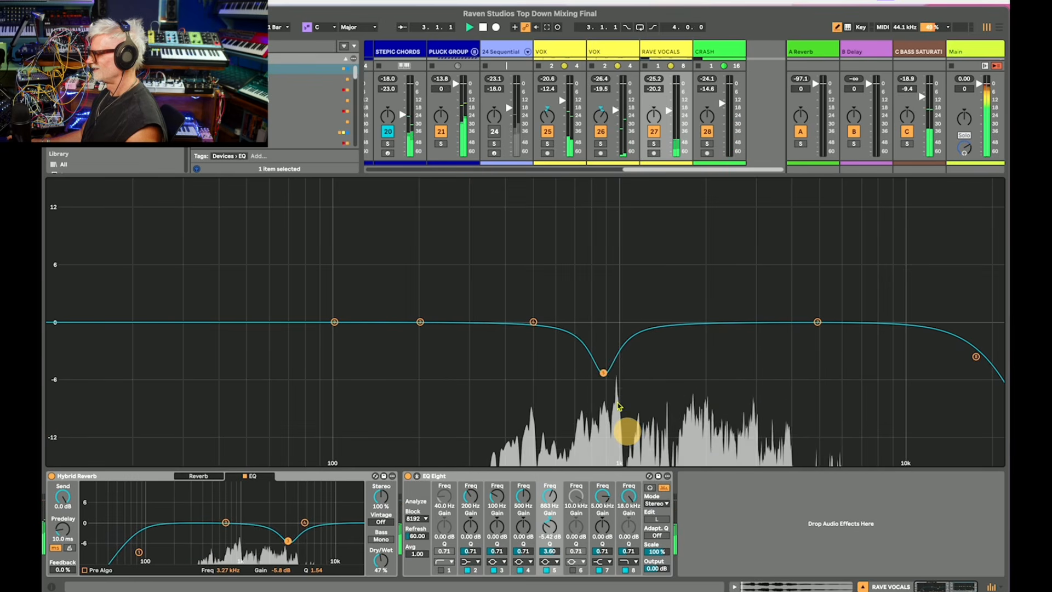
drag(605, 377, 604, 373)
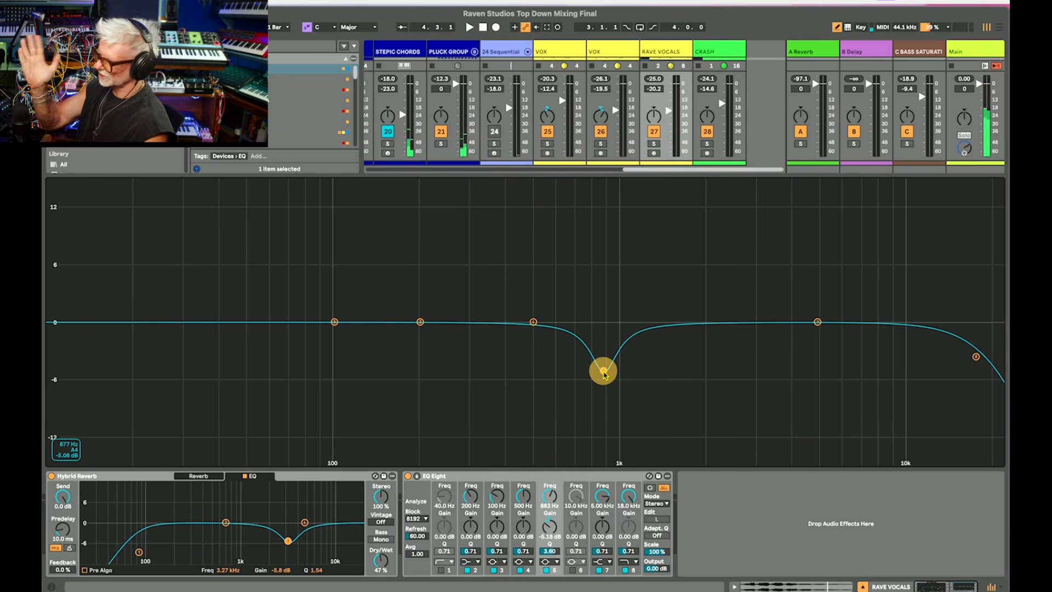
key(space)
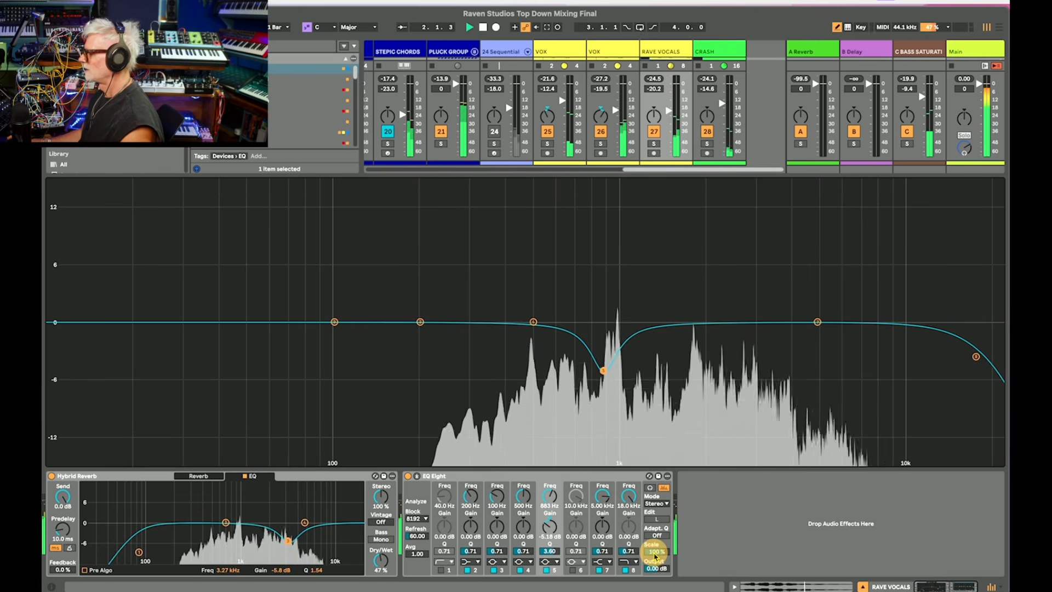
Set the RAVE VOCALS track's volume to -18.8 dB while listening to the full mix.
drag(667, 112, 668, 110)
key(space)
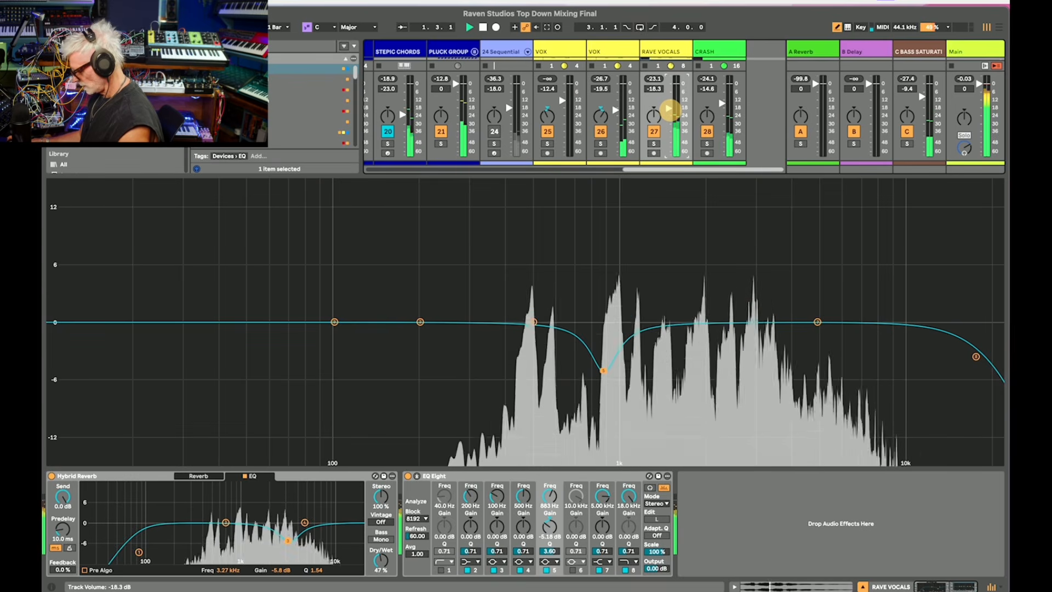
drag(668, 110, 671, 112)
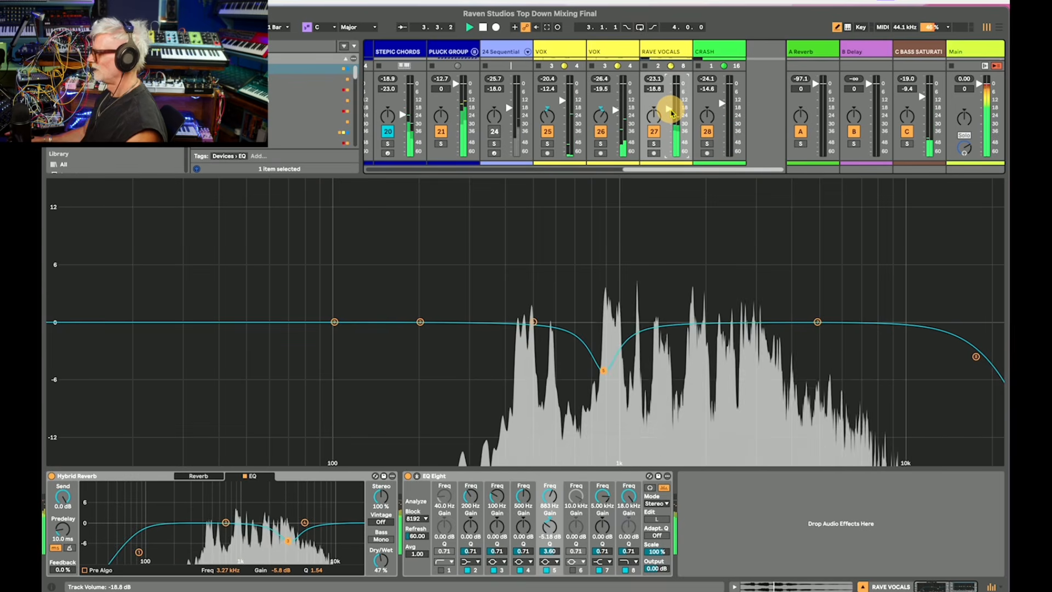
Collapse the expanded EQ Eight display, show Hybrid Reverb's reverb settings, and set its Dry/Wet to 57% on RAVE VOCALS during playback.
double_click(477, 245)
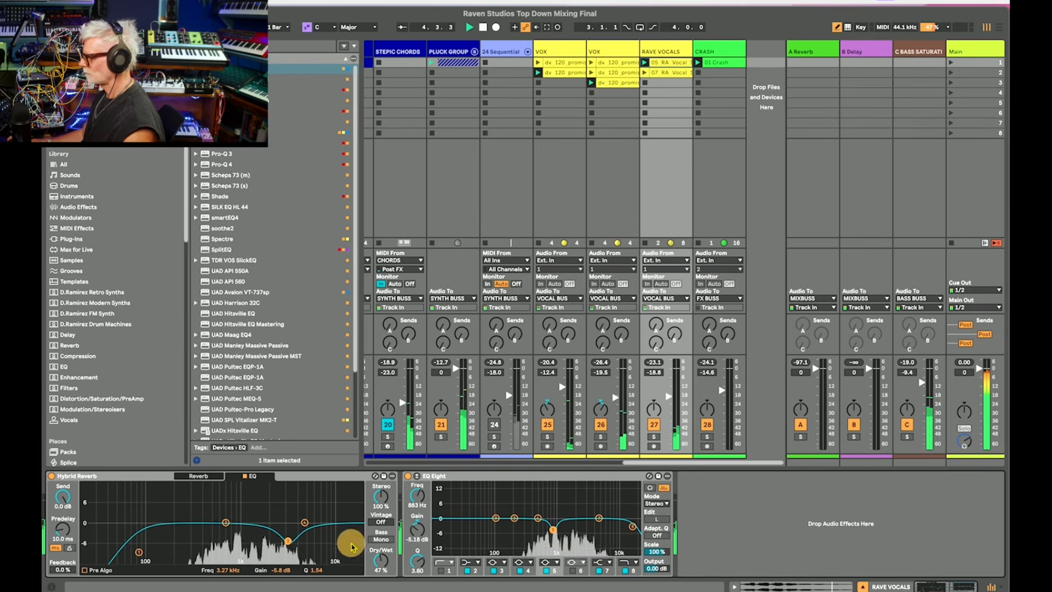
drag(379, 559, 379, 560)
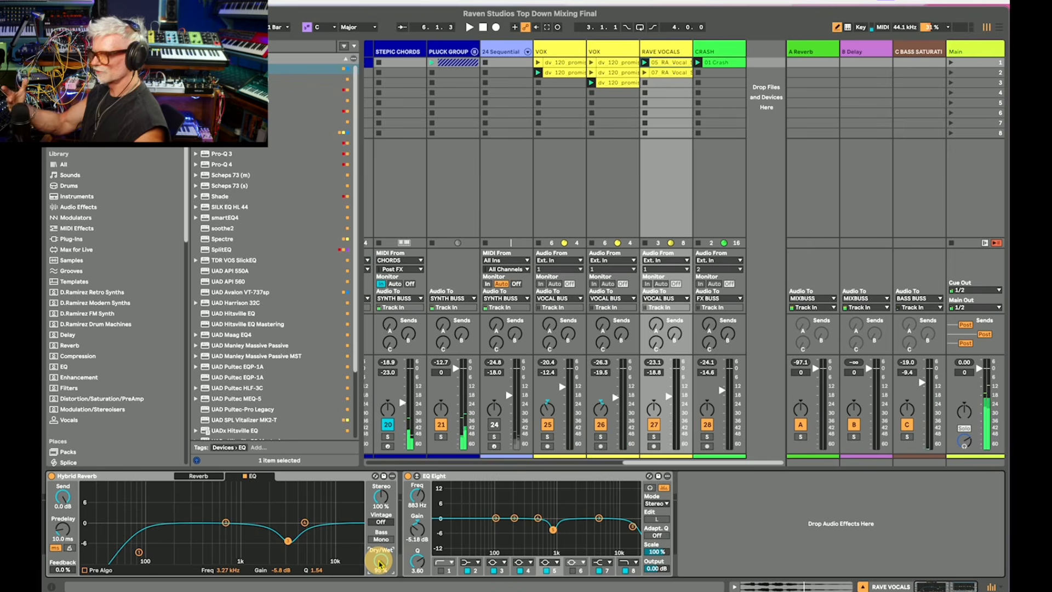
click(193, 476)
key(space)
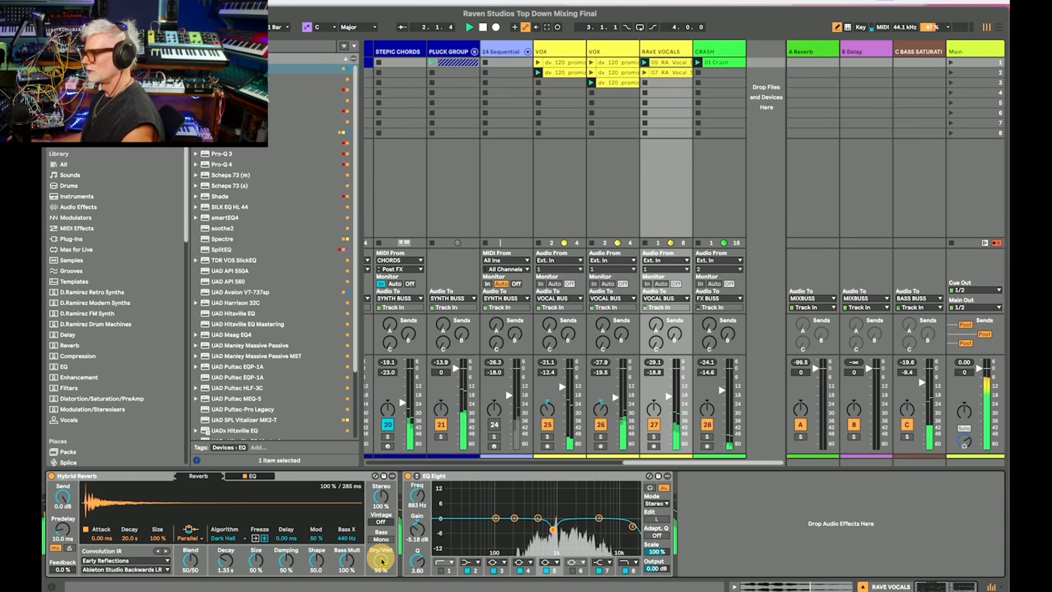
drag(381, 559, 381, 560)
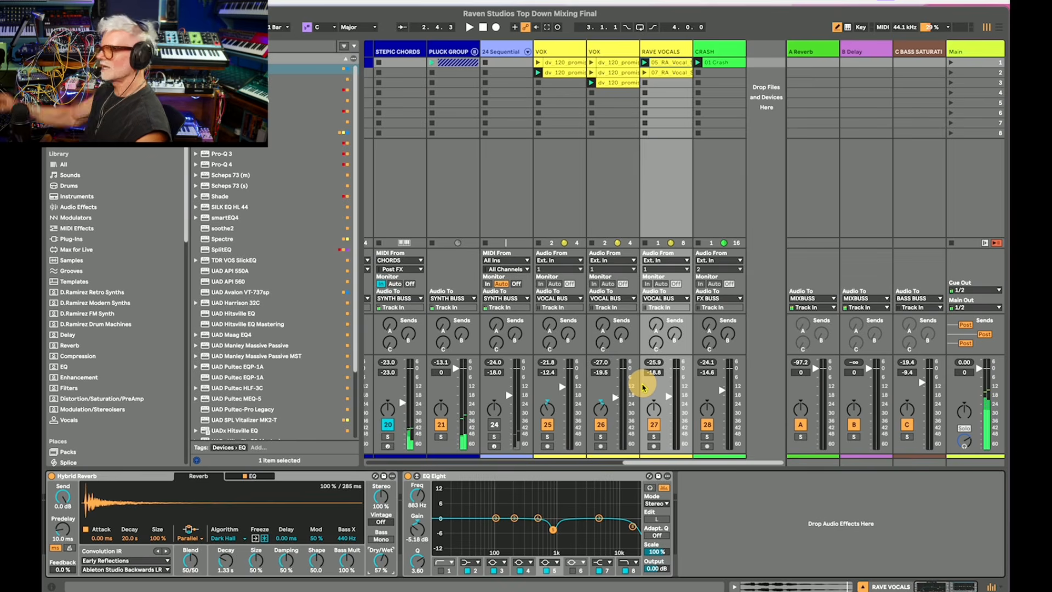
Set the RAVE VOCALS track's volume to -20.0 dB while playing the full mix.
key(space)
drag(668, 398, 668, 394)
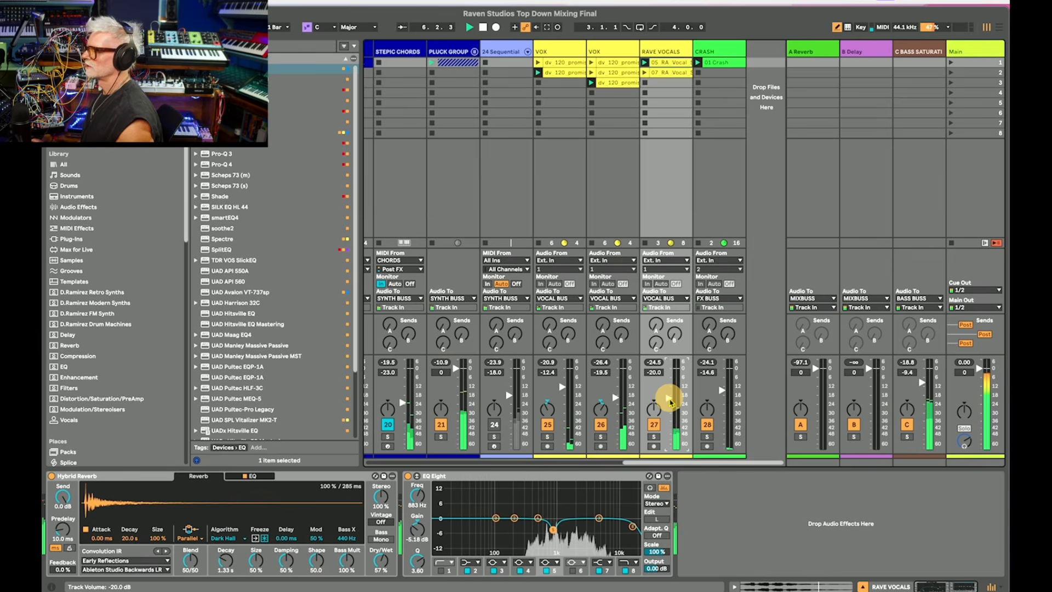
scroll(653, 392, left, 1)
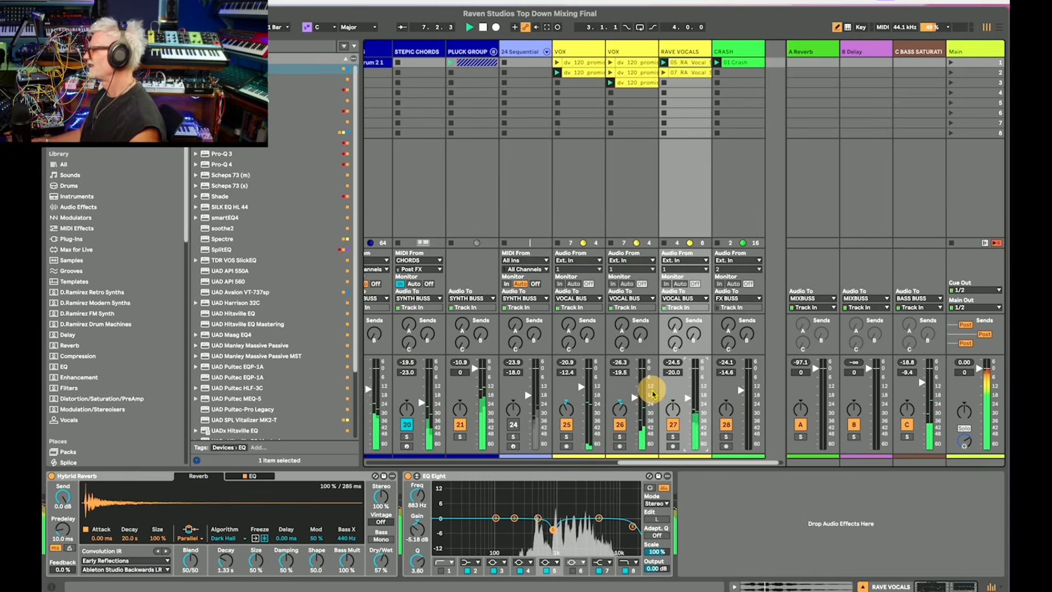
scroll(650, 392, right, 1)
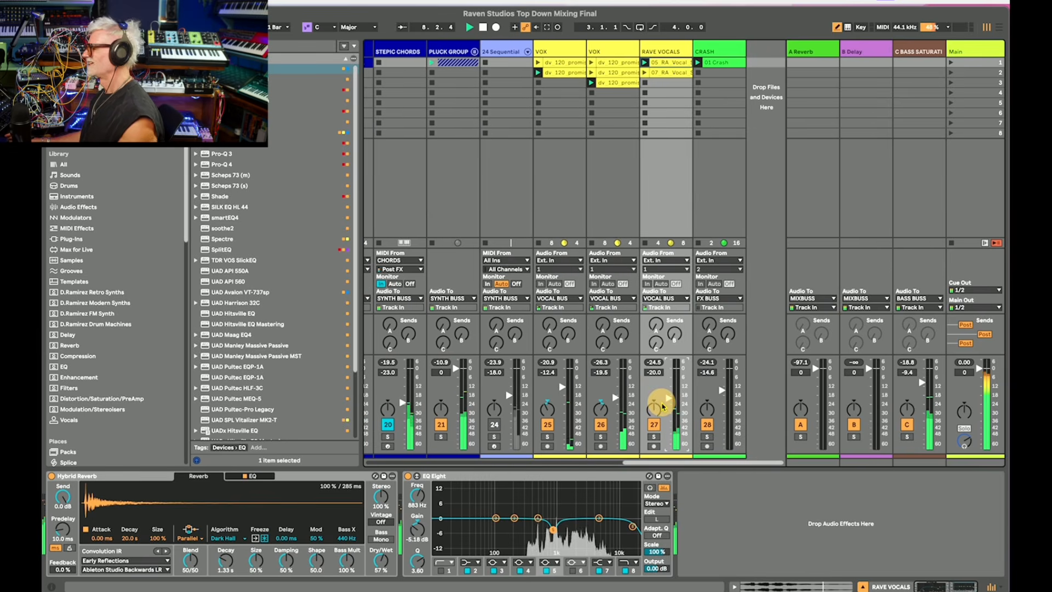